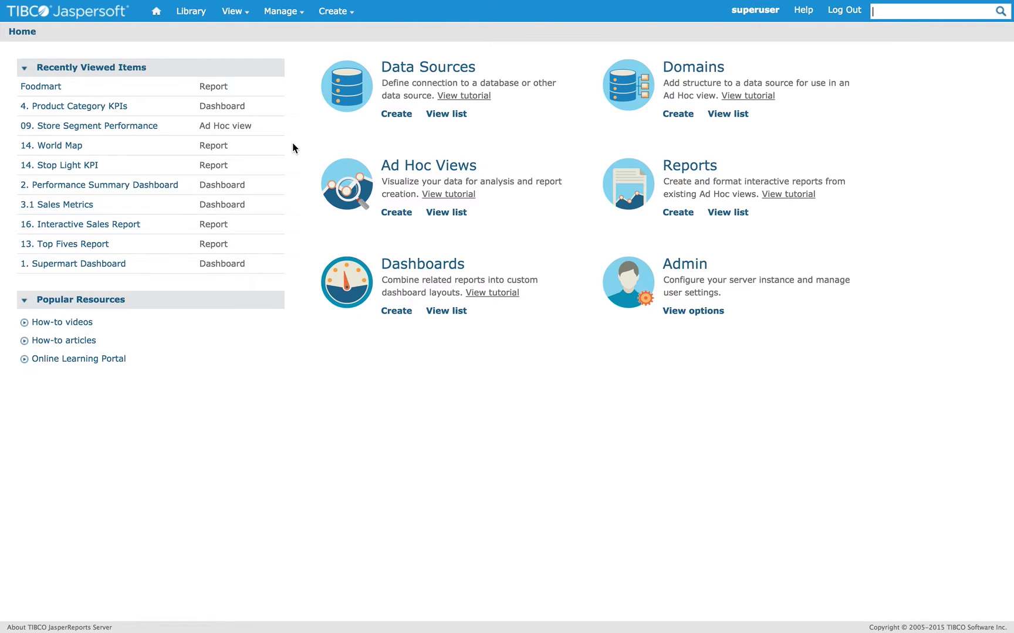
Step: Open View > Schedules and confirm the list holds no scheduled jobs
mouse_move(234, 11)
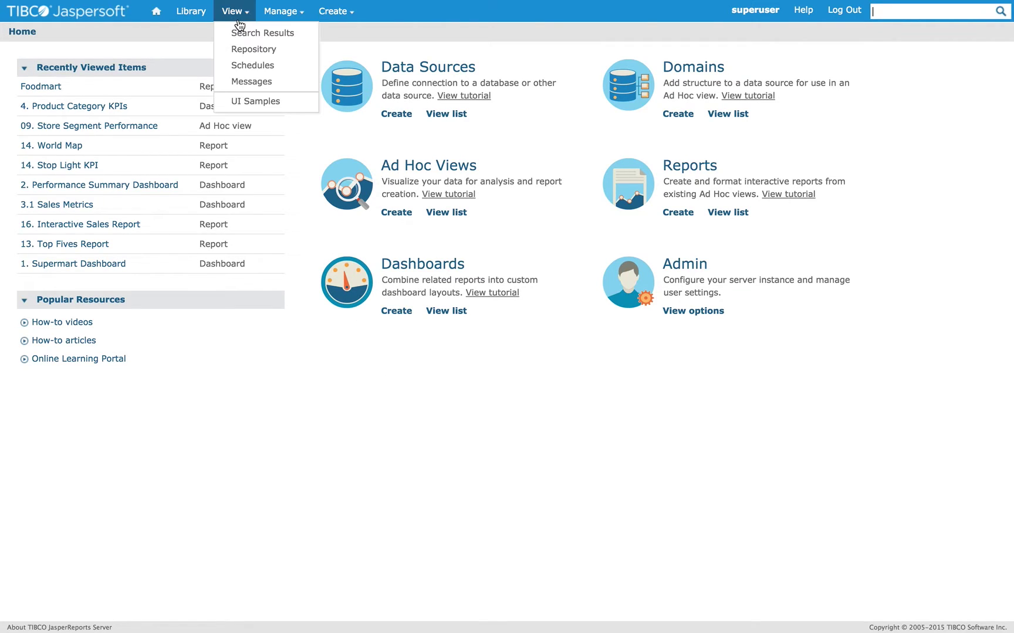
click(247, 66)
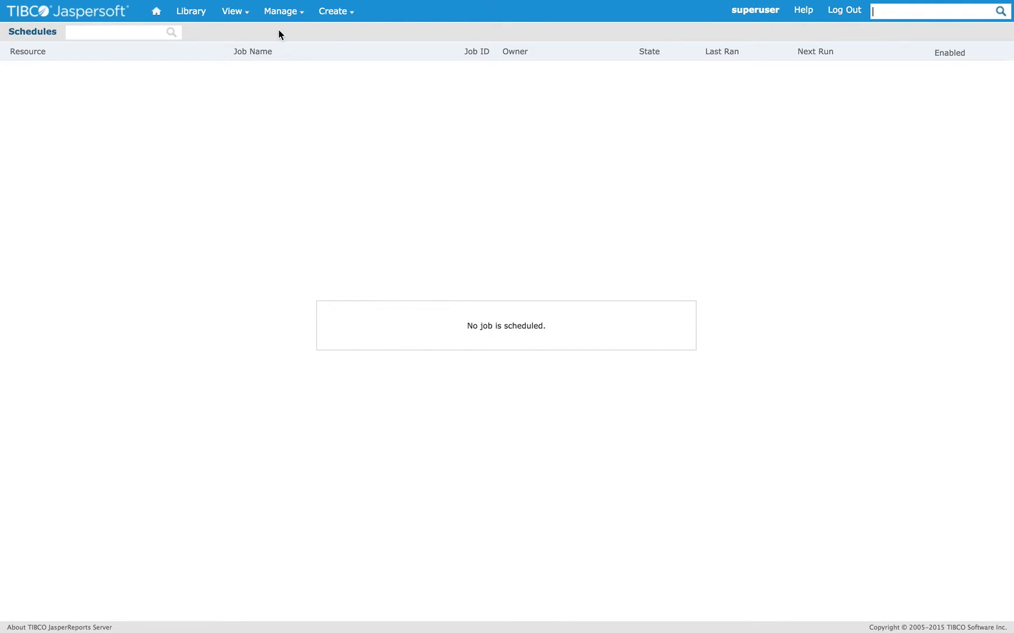
Step: In Manage > Users, filter to Demo Org 1 and log in as its jasperadmin user
mouse_move(276, 23)
click(279, 49)
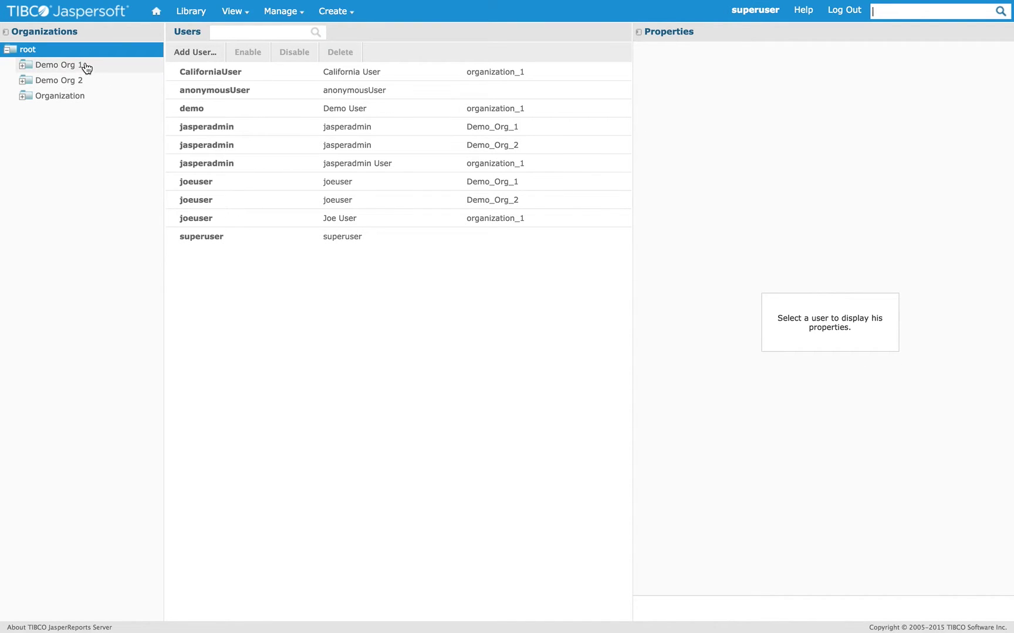
click(83, 67)
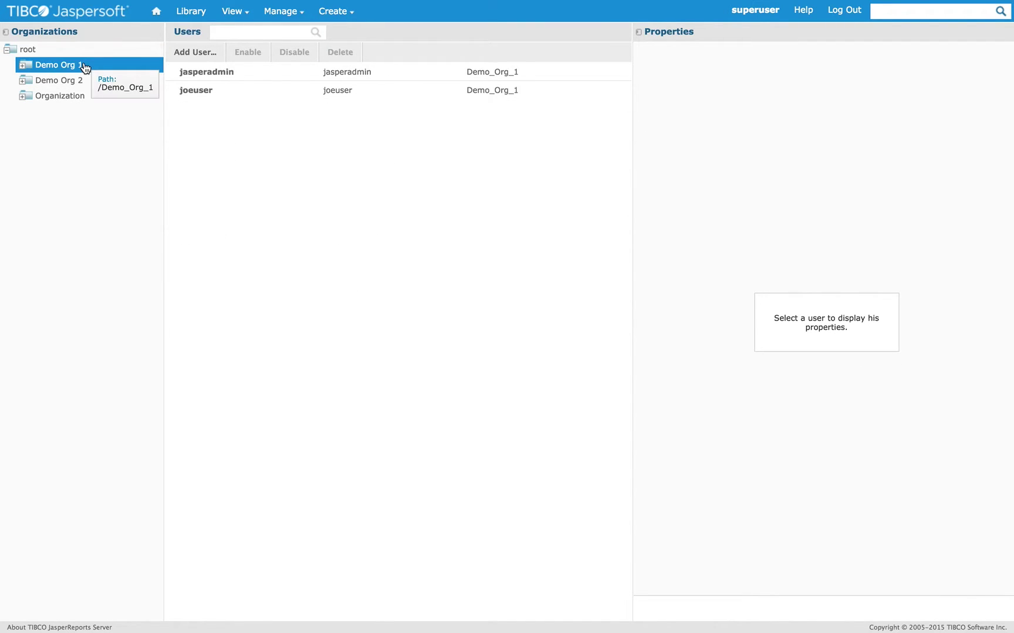
click(290, 78)
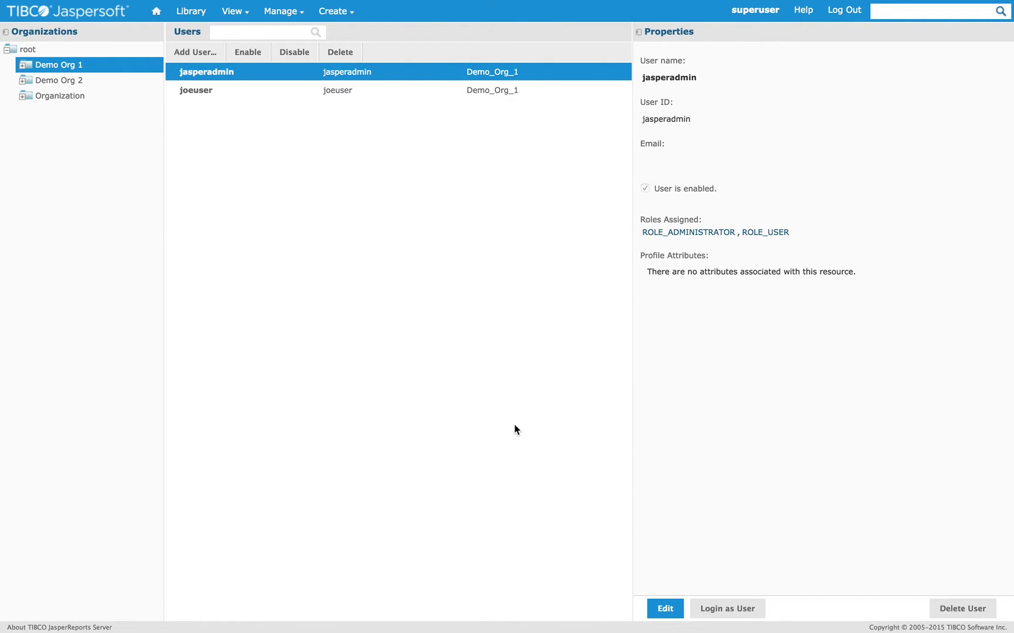
click(725, 608)
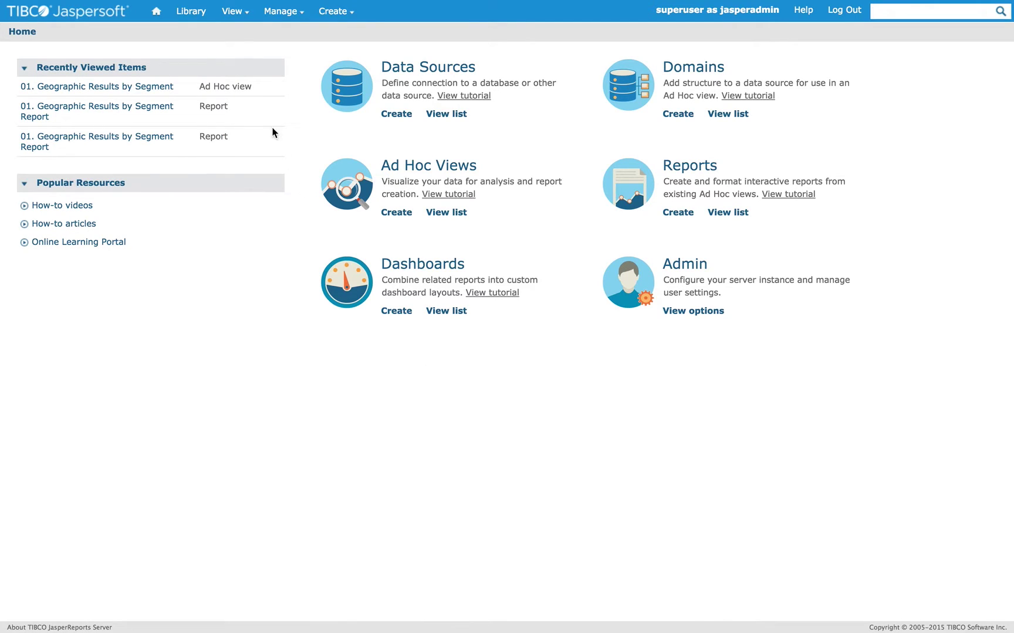
Step: From the repository's Reports folder, open Schedule... for 01. Geographic Results by Segment Report
mouse_move(234, 21)
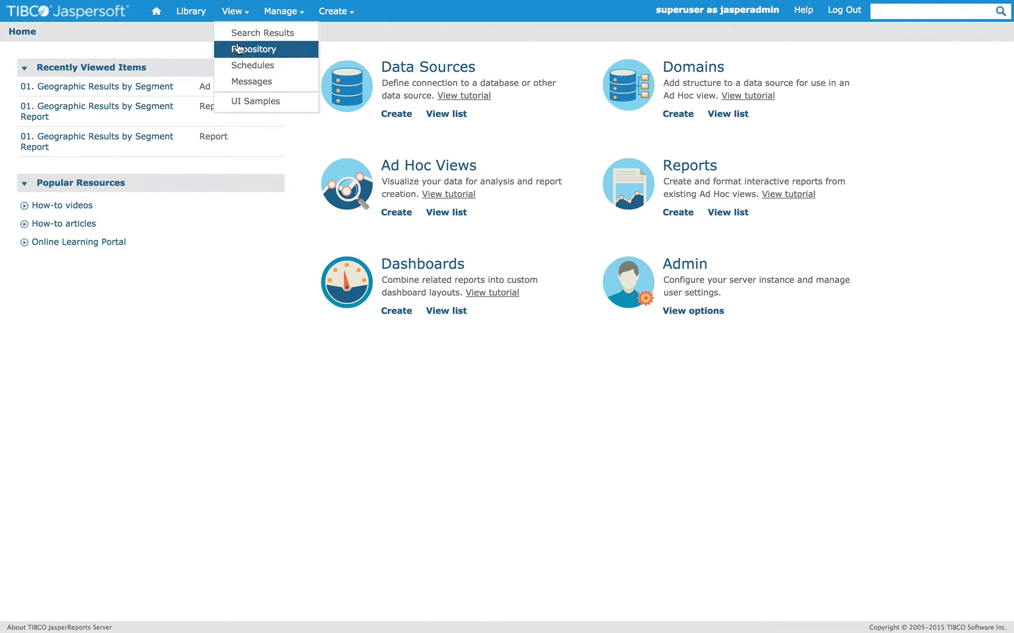
click(236, 49)
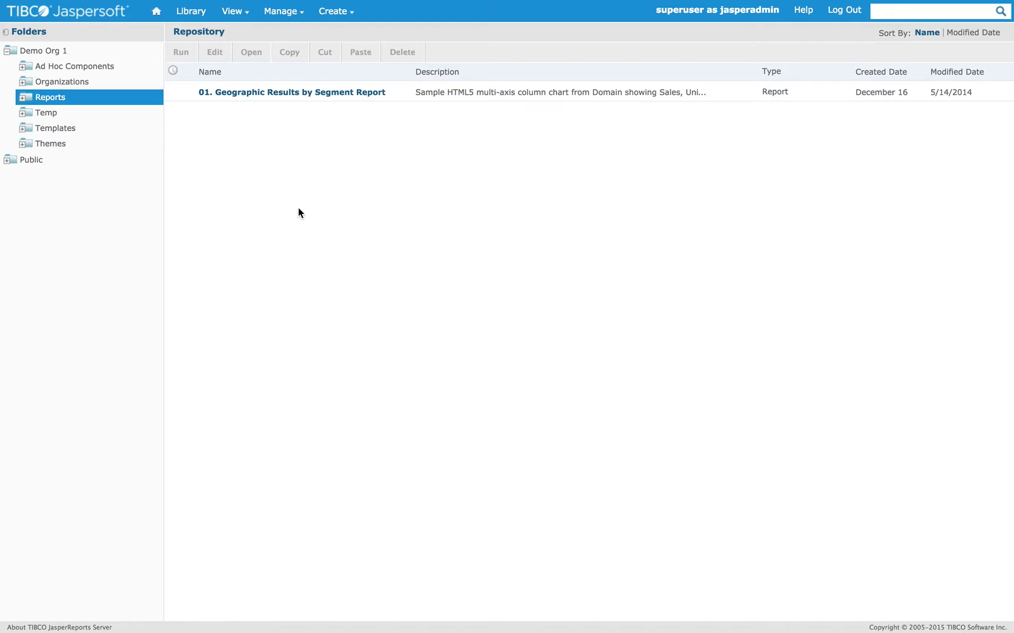
click(401, 96)
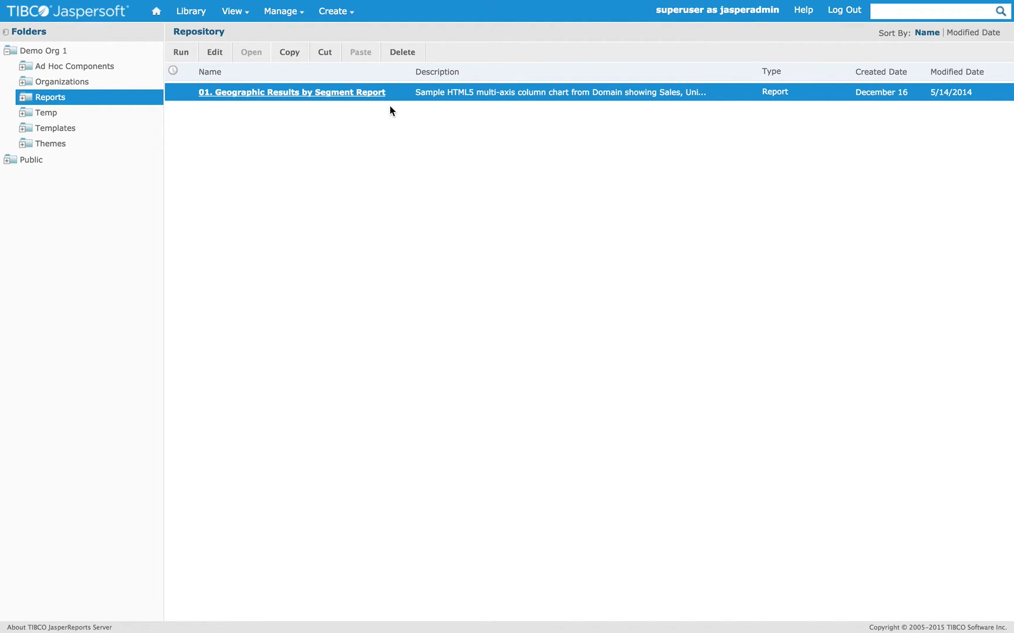
right_click(390, 93)
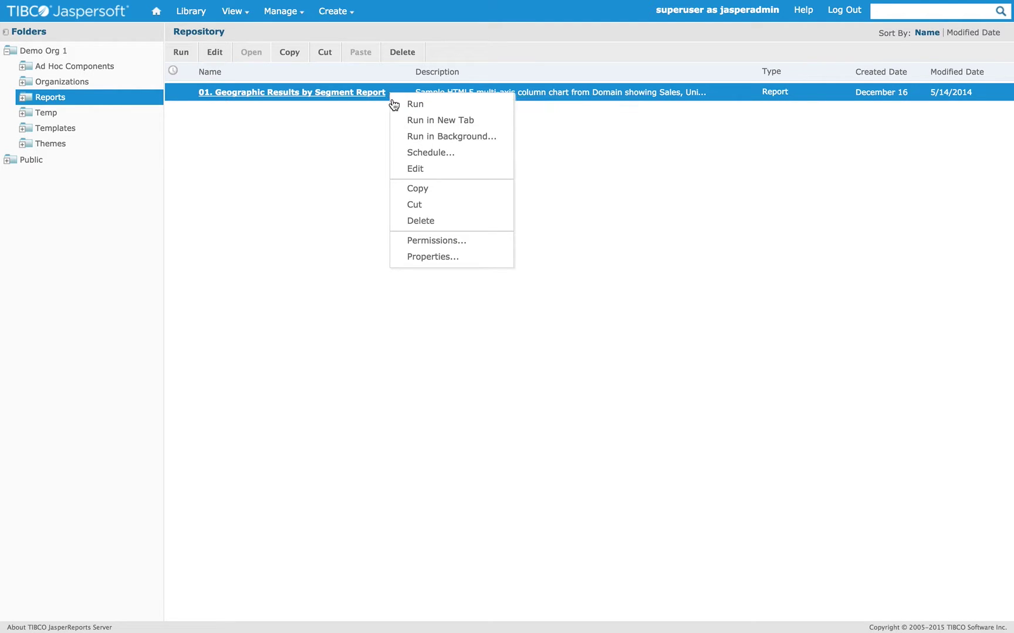
click(413, 150)
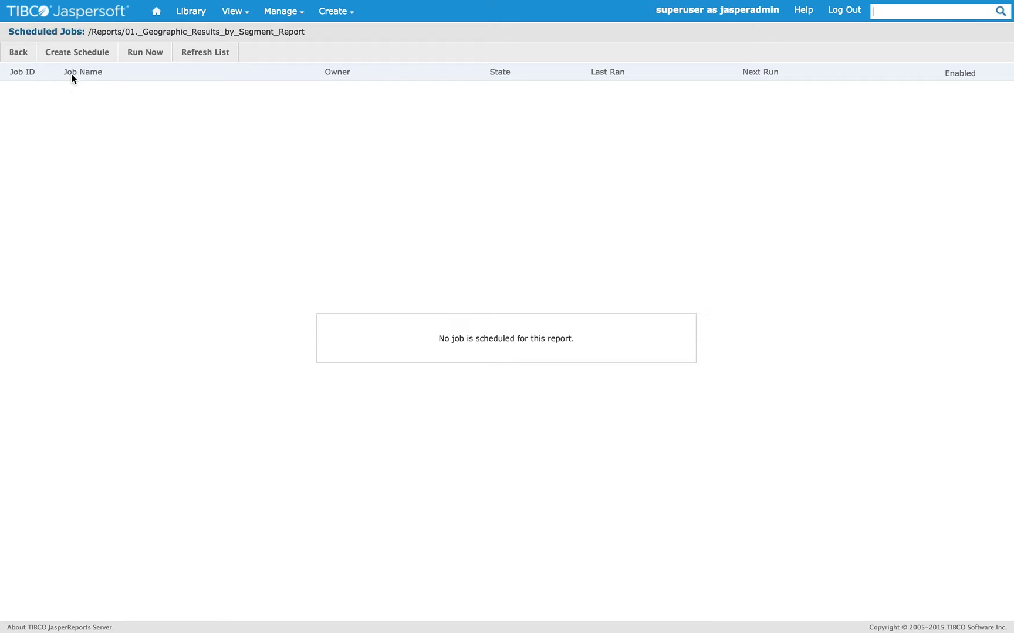
Step: Create a new schedule starting on the specific date 2016-01-01 at 00:00
click(74, 57)
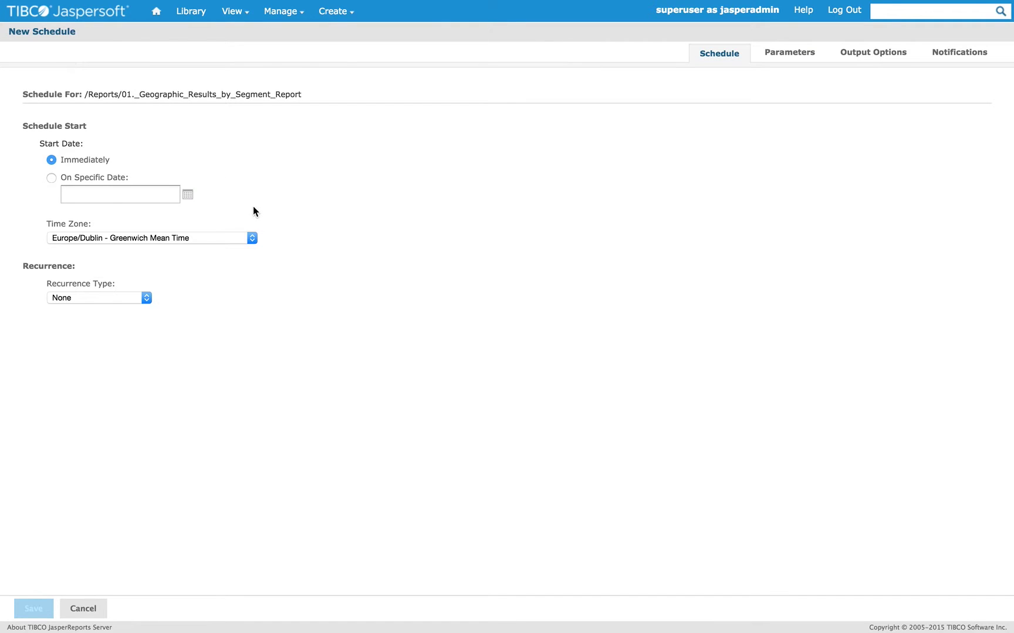
click(51, 177)
click(187, 197)
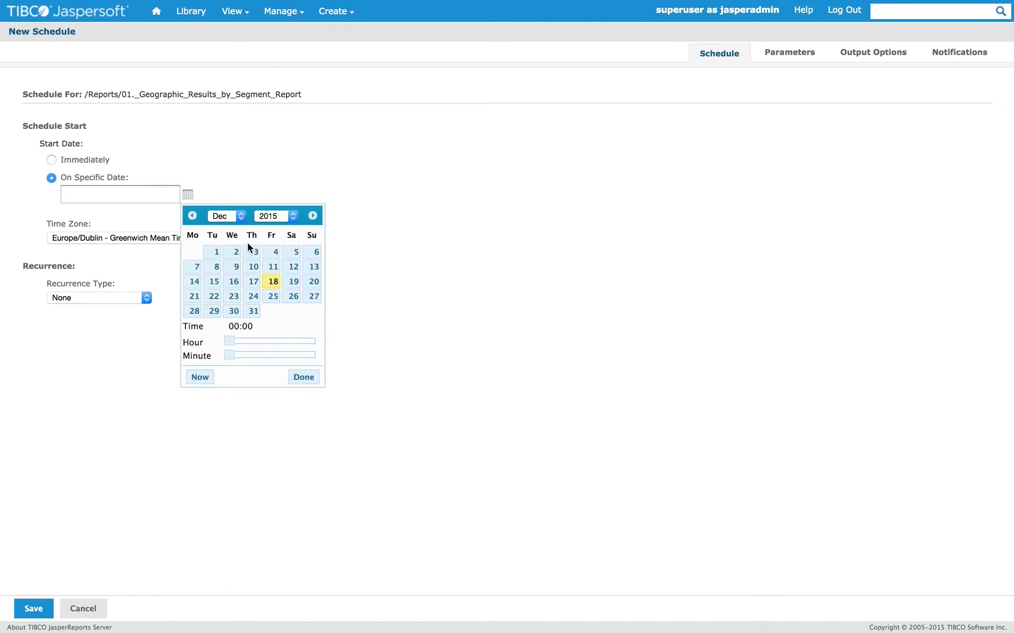
click(319, 215)
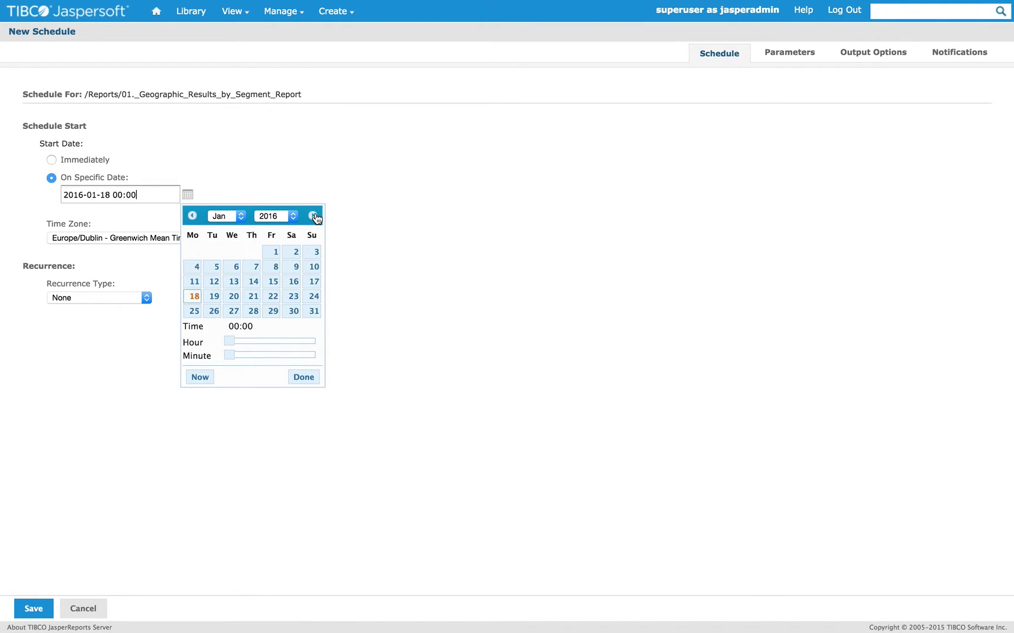
click(273, 253)
click(294, 380)
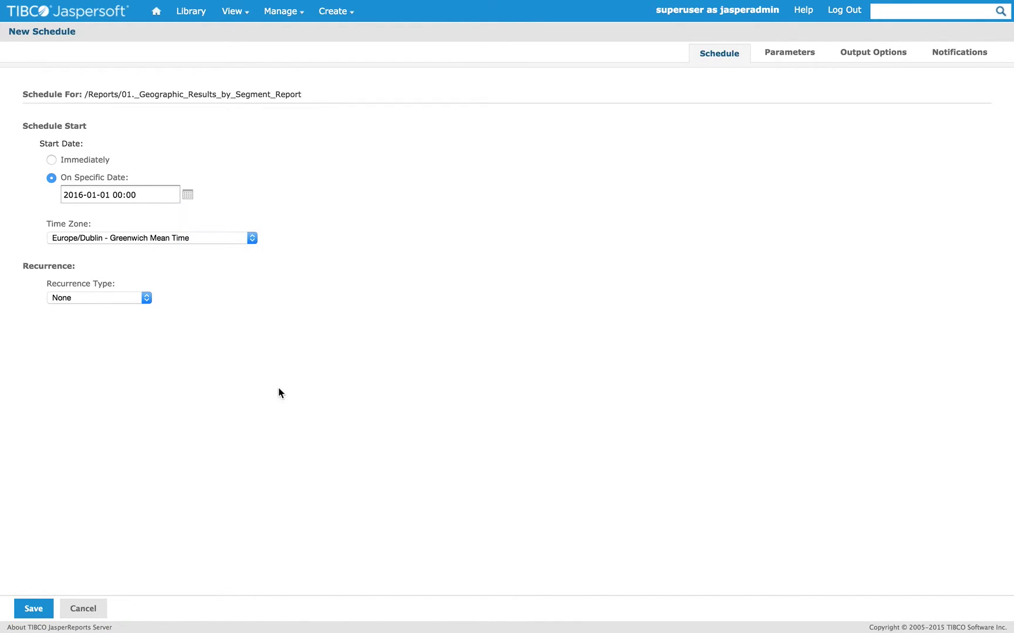
Step: Save the schedule as a job named 'Test Schedule'
click(46, 609)
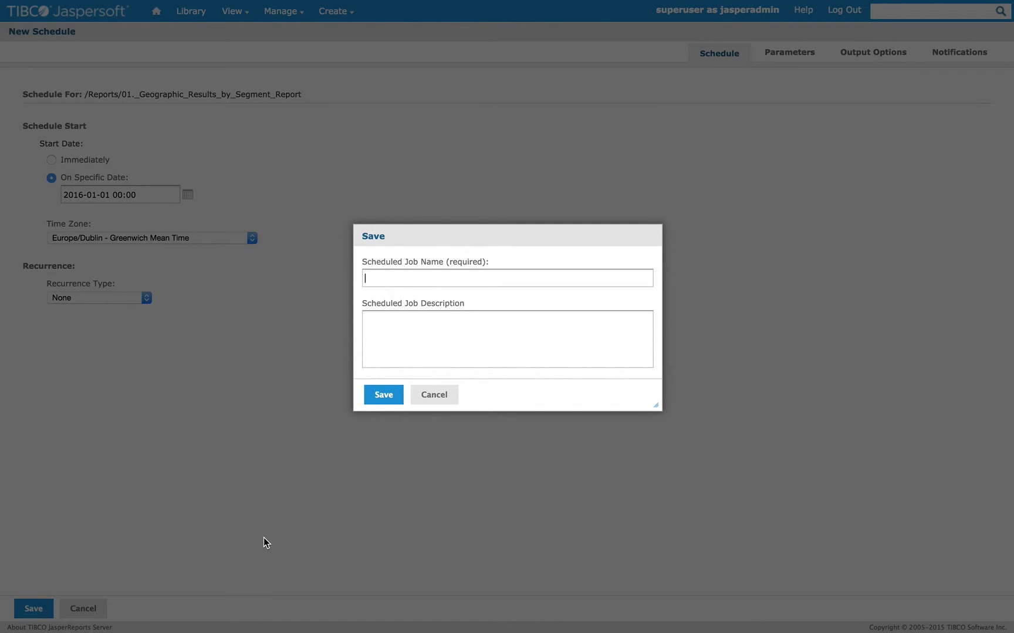
text(Test Schedule)
click(384, 396)
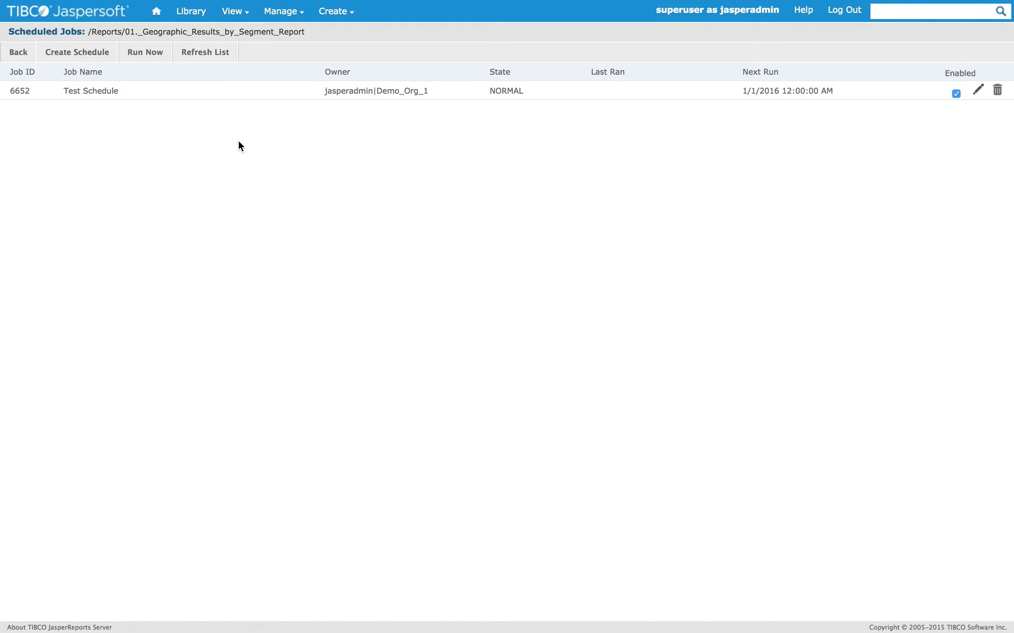
Step: Open View > Schedules to check the newly created job
click(233, 12)
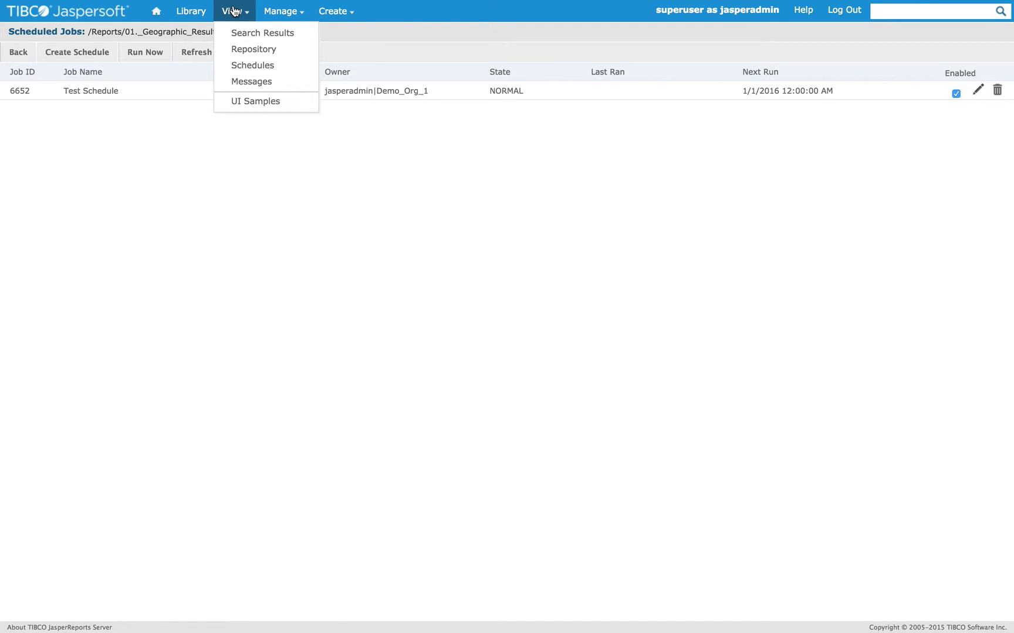
click(245, 65)
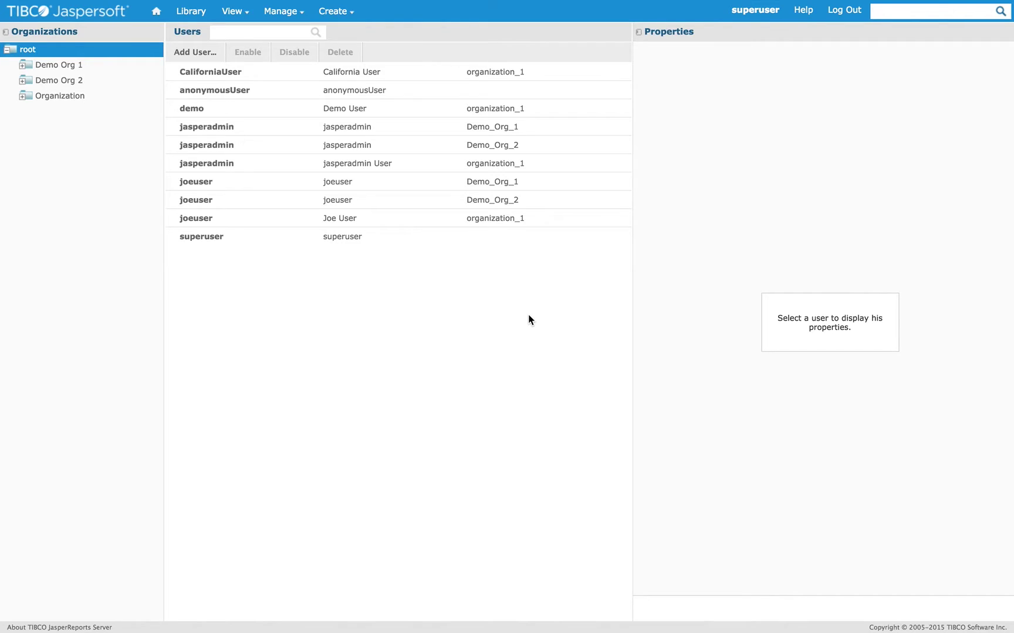
Step: In Manage > Users, filter to Demo Org 2 and log in as its jasperadmin user
click(97, 81)
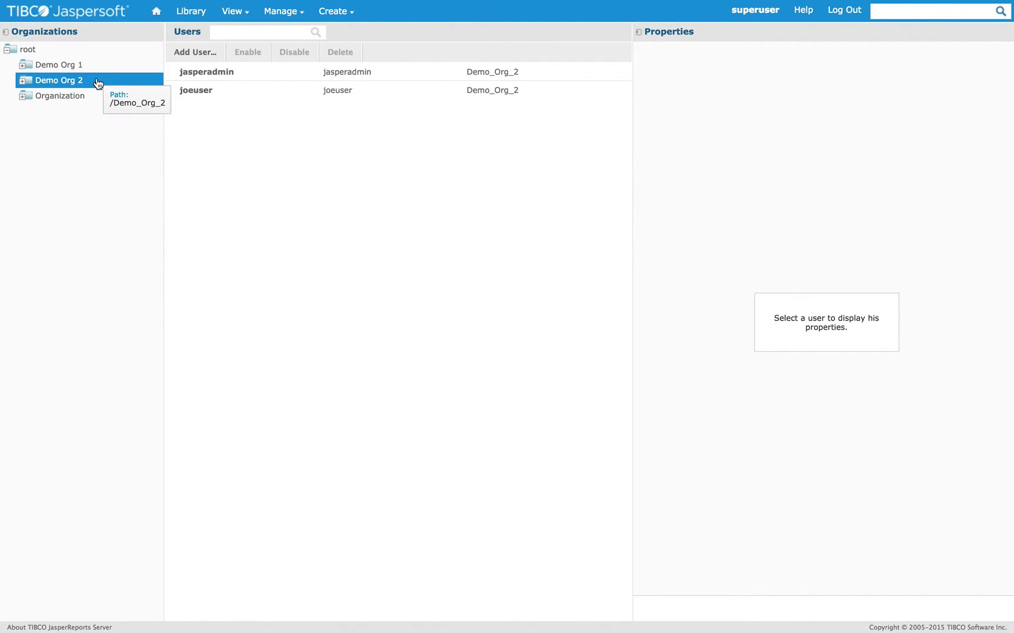
mouse_move(277, 18)
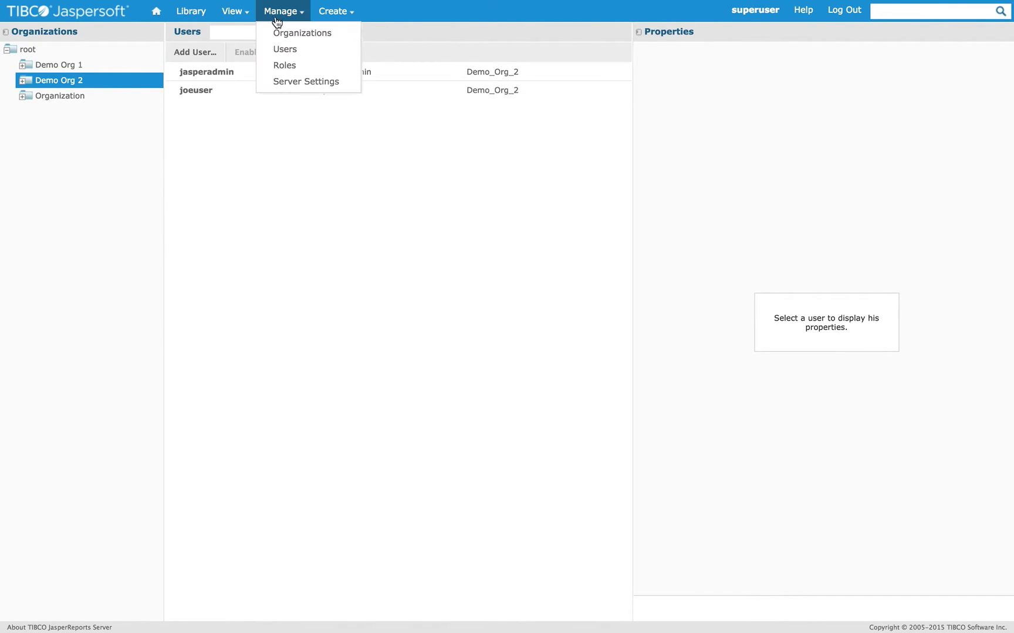
click(288, 48)
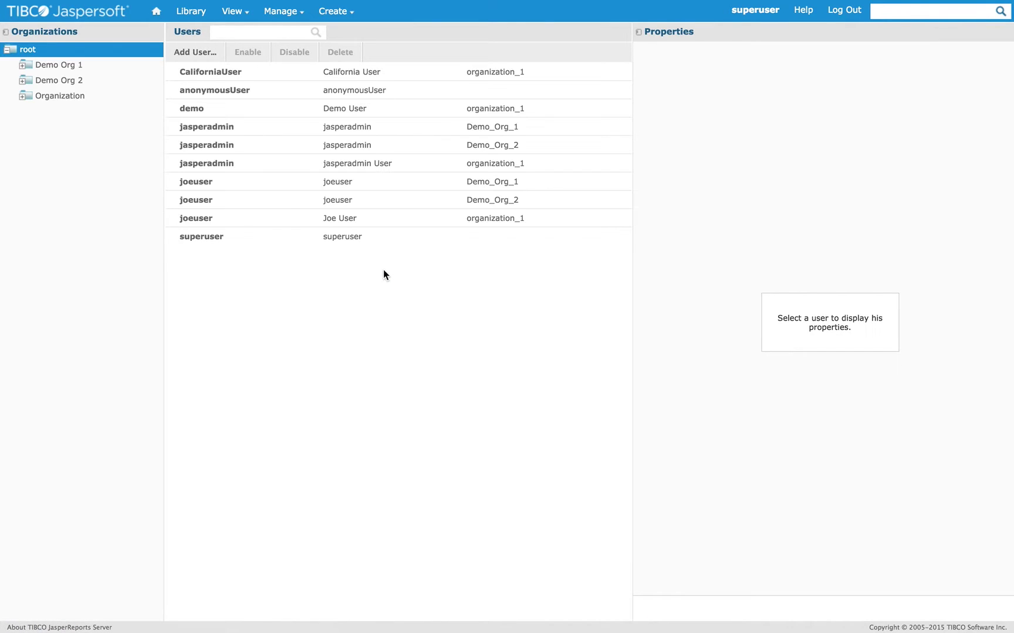
click(96, 81)
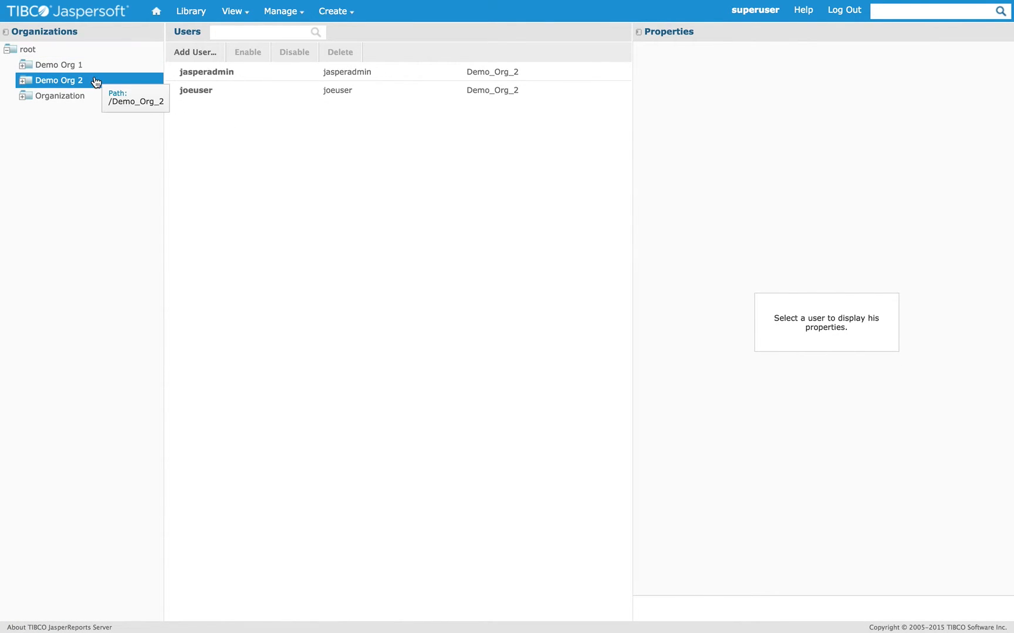
click(263, 75)
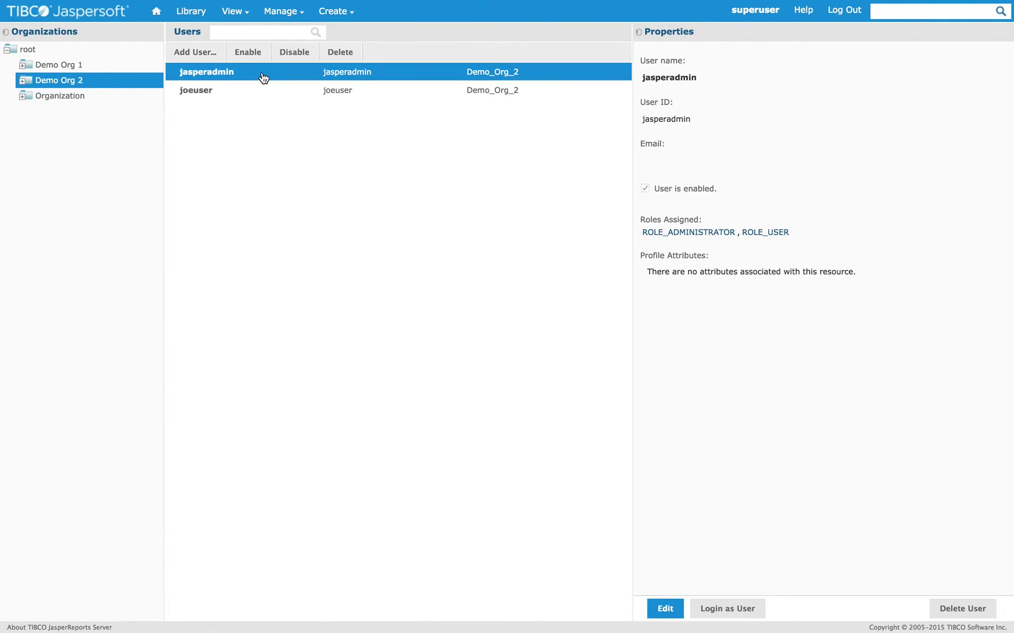
click(714, 611)
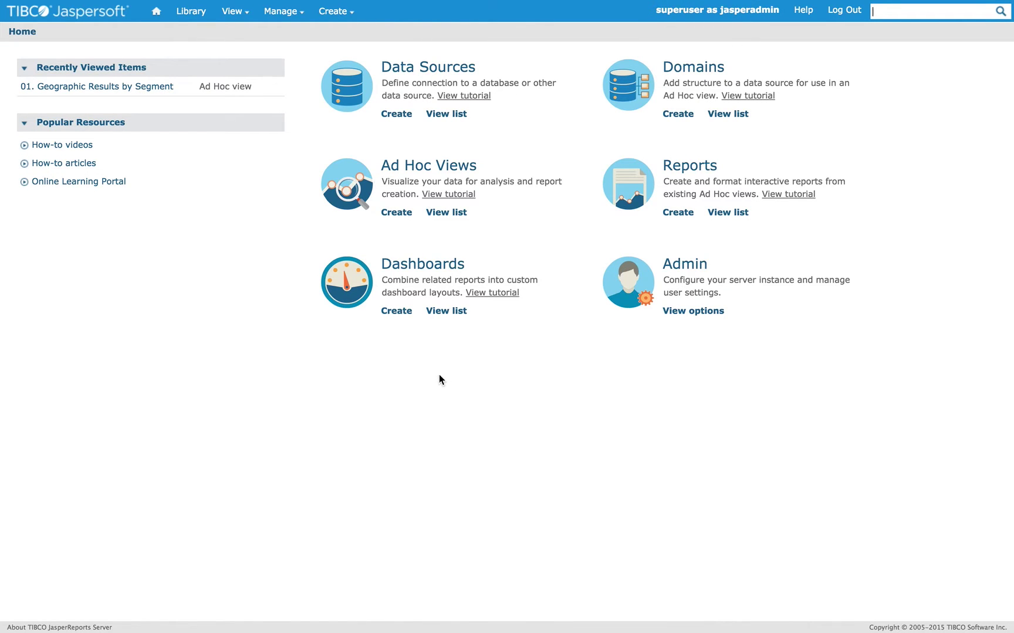
mouse_move(234, 12)
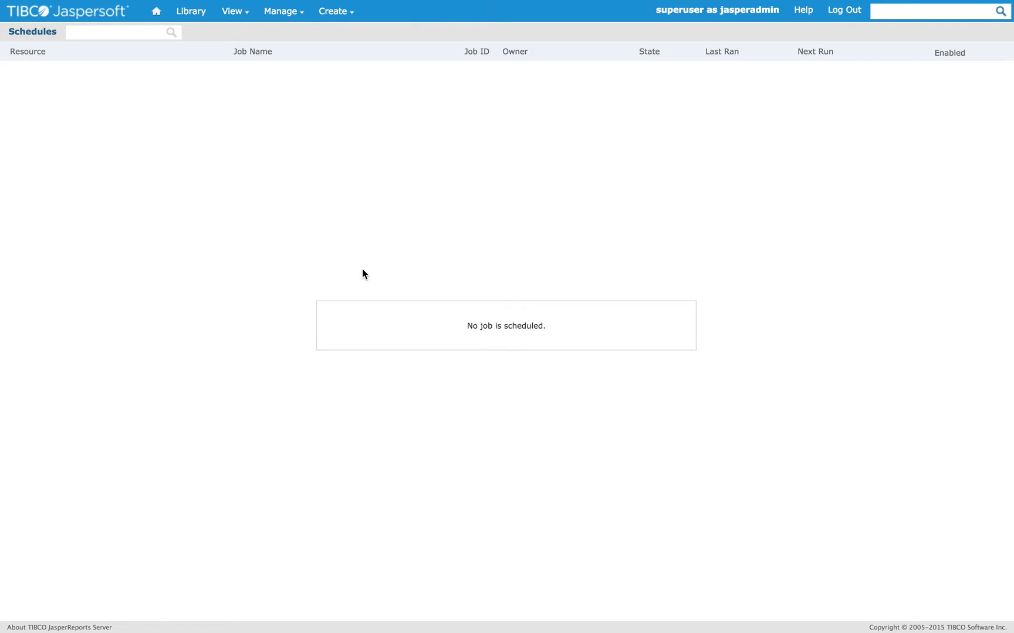
Step: On the Organizations page, bring up the export dialog for Demo Org 2
mouse_move(248, 23)
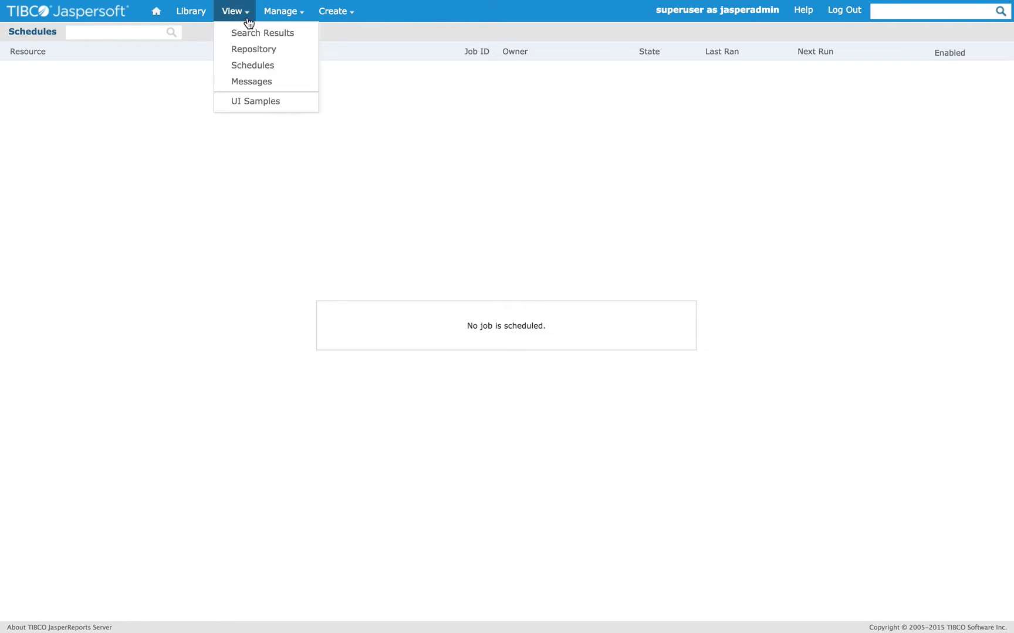
click(284, 33)
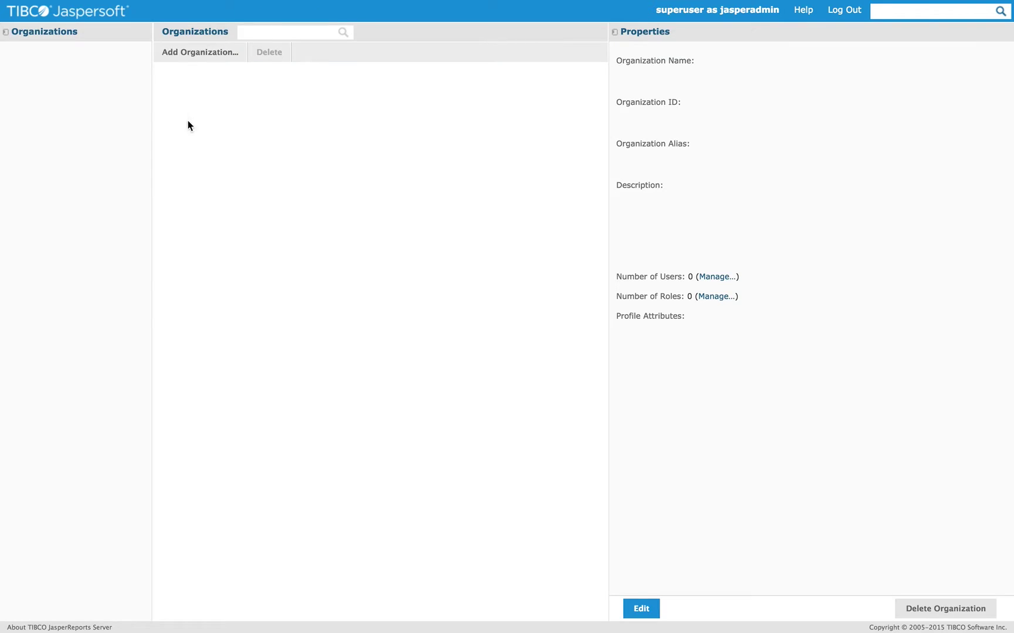
right_click(52, 52)
click(67, 62)
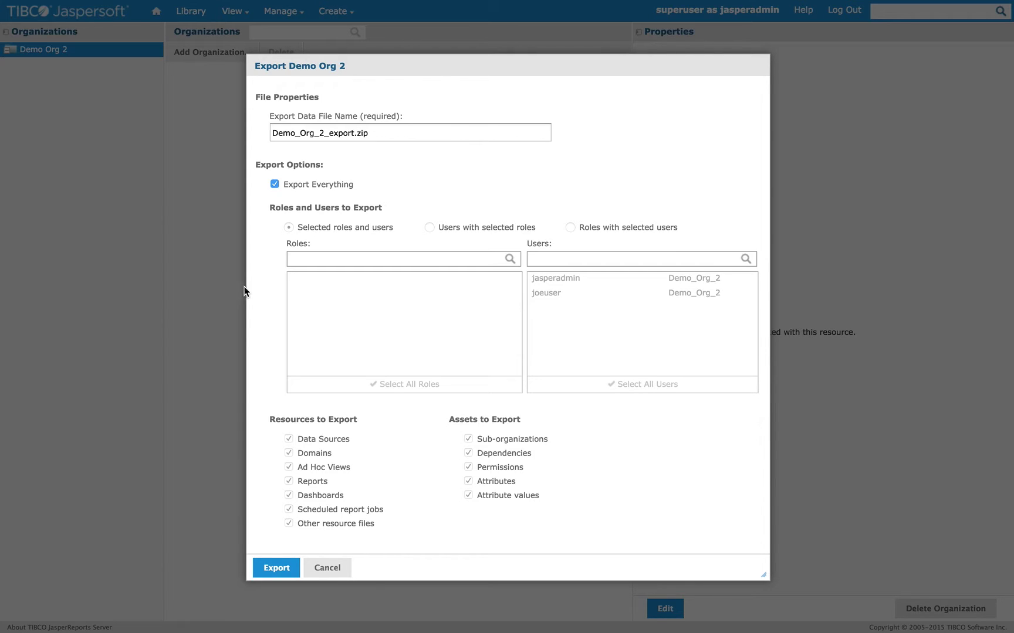
Step: Look over the Export Demo Org 2 options without changing or exporting anything
double_click(301, 417)
double_click(465, 420)
click(278, 344)
click(327, 568)
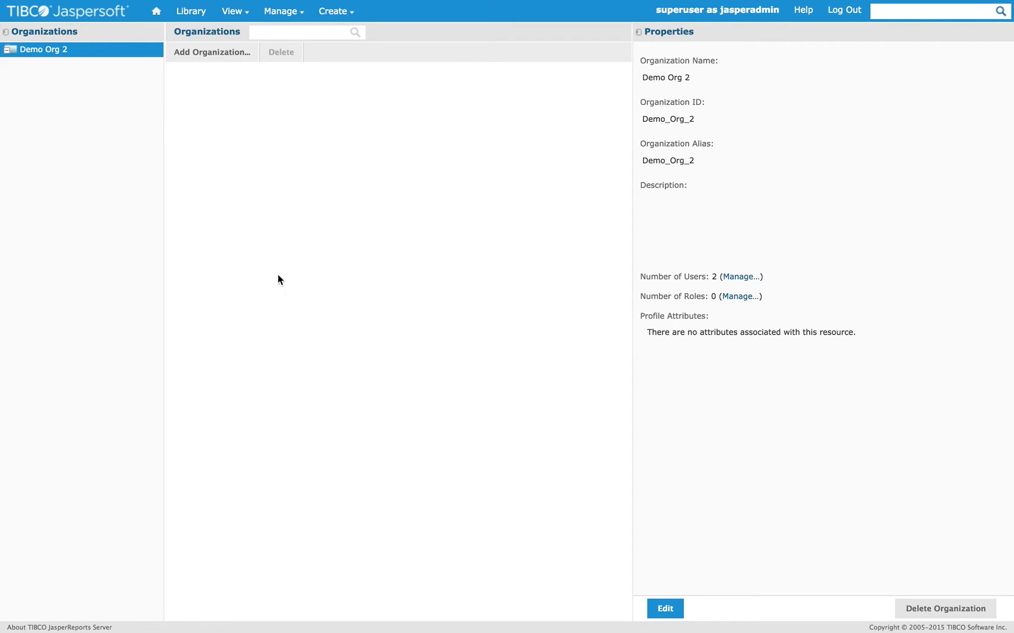
click(235, 11)
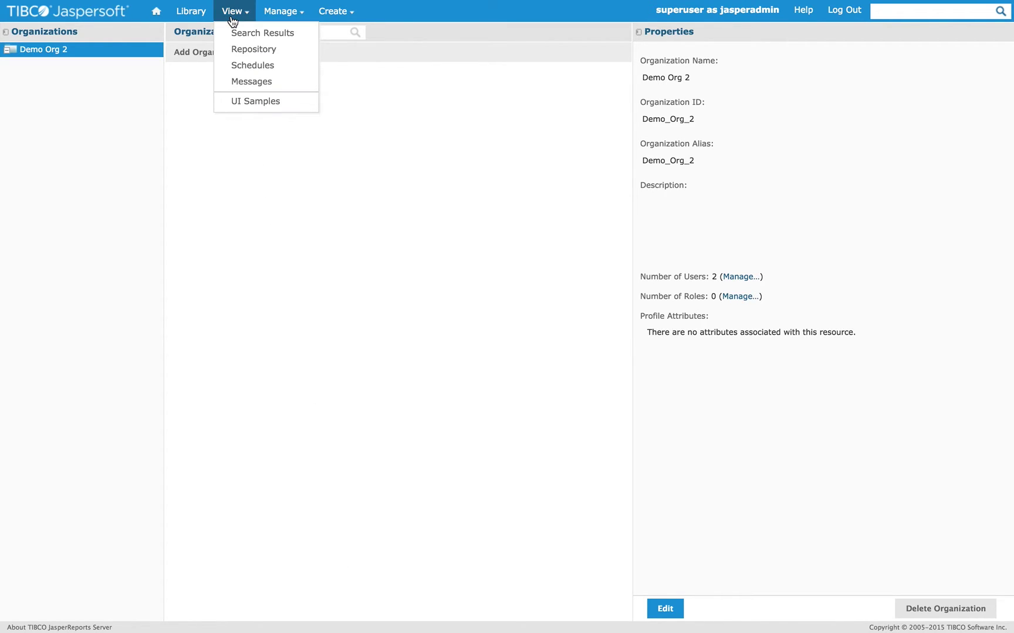
click(242, 48)
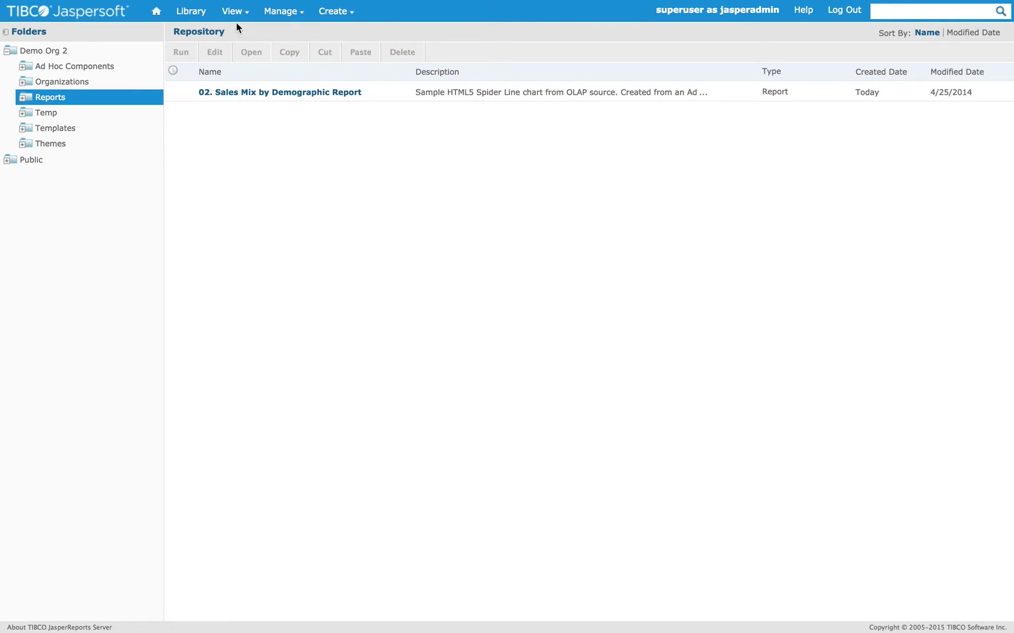
mouse_move(236, 18)
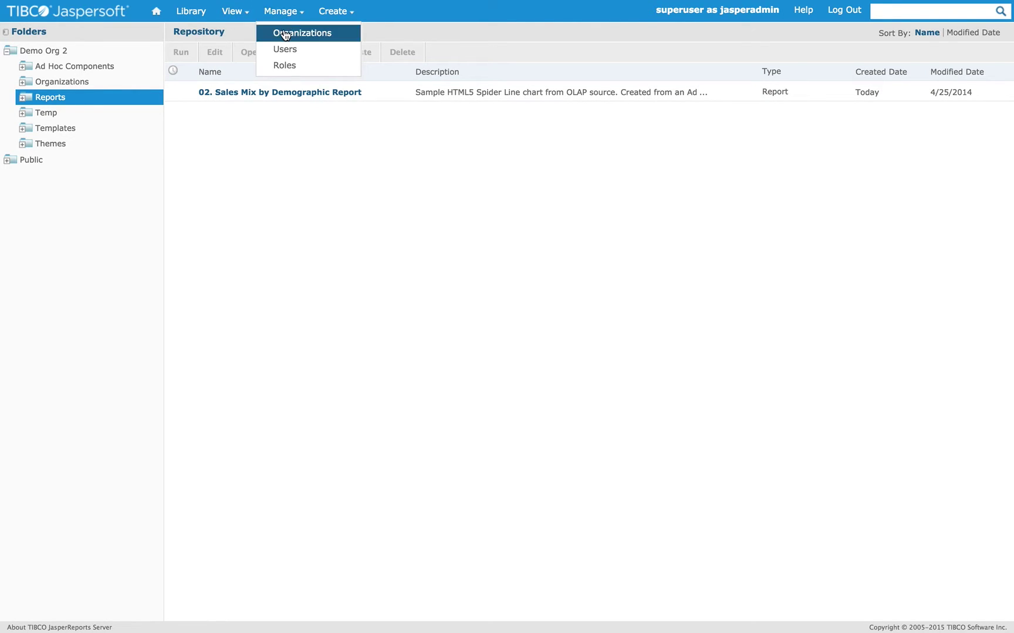
click(283, 32)
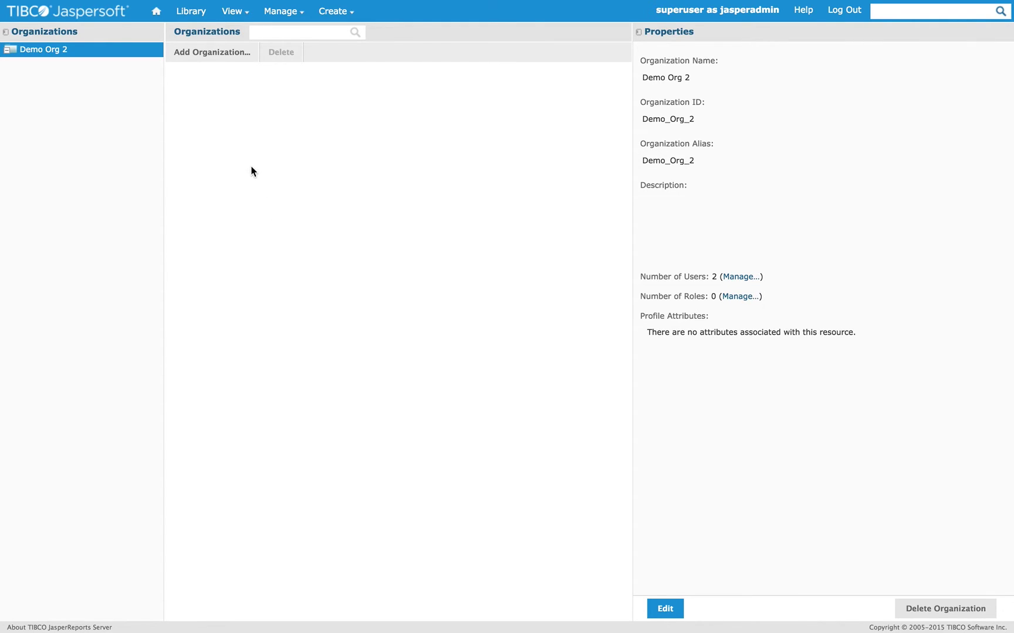
Step: Export everything in Demo Org 2 to Demo_Org_2_export.zip
right_click(81, 53)
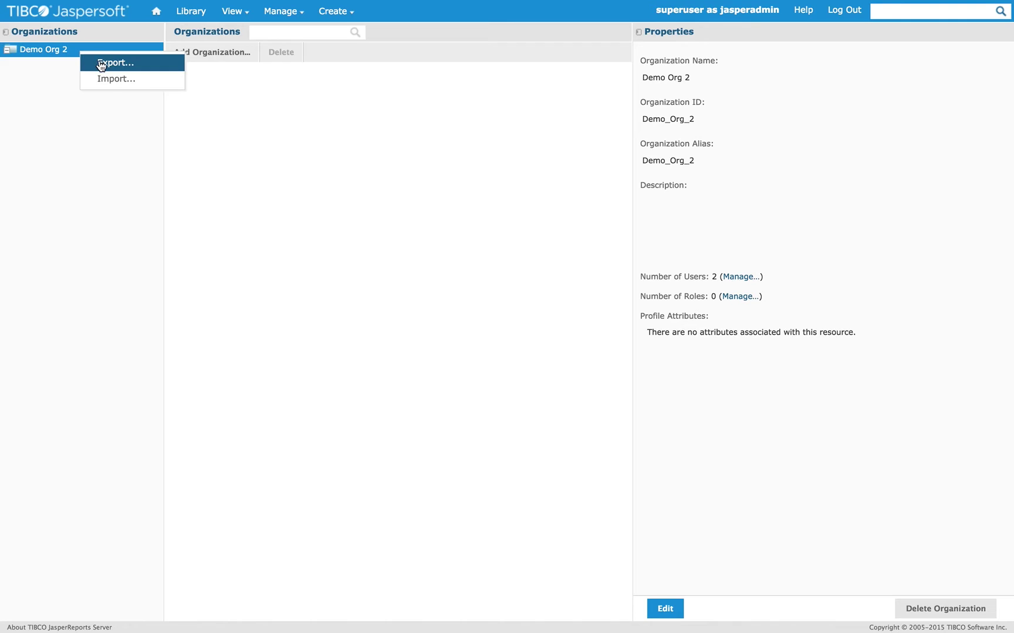
click(101, 66)
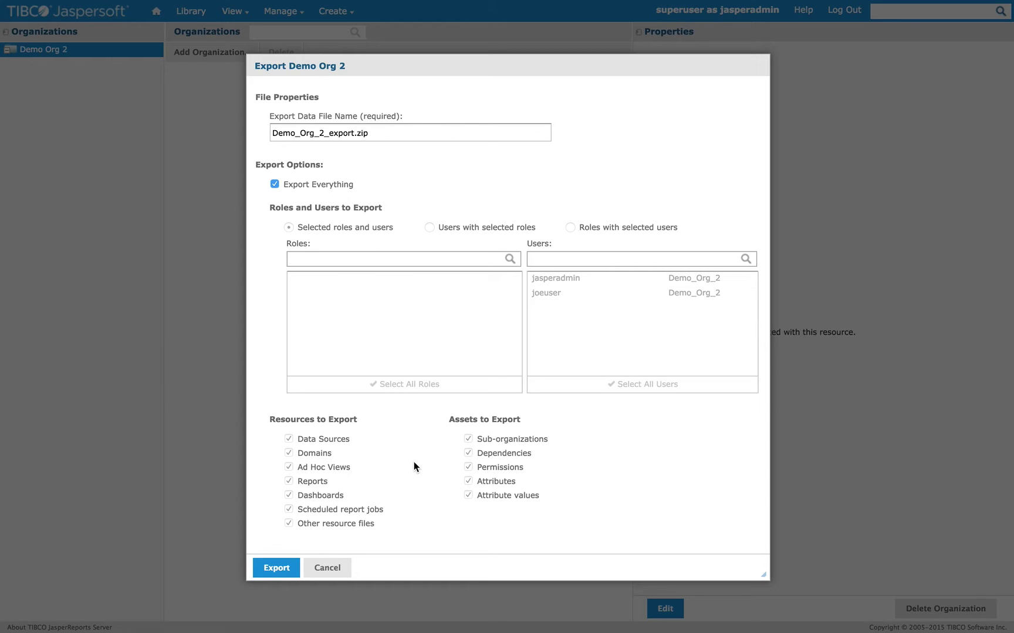
click(276, 567)
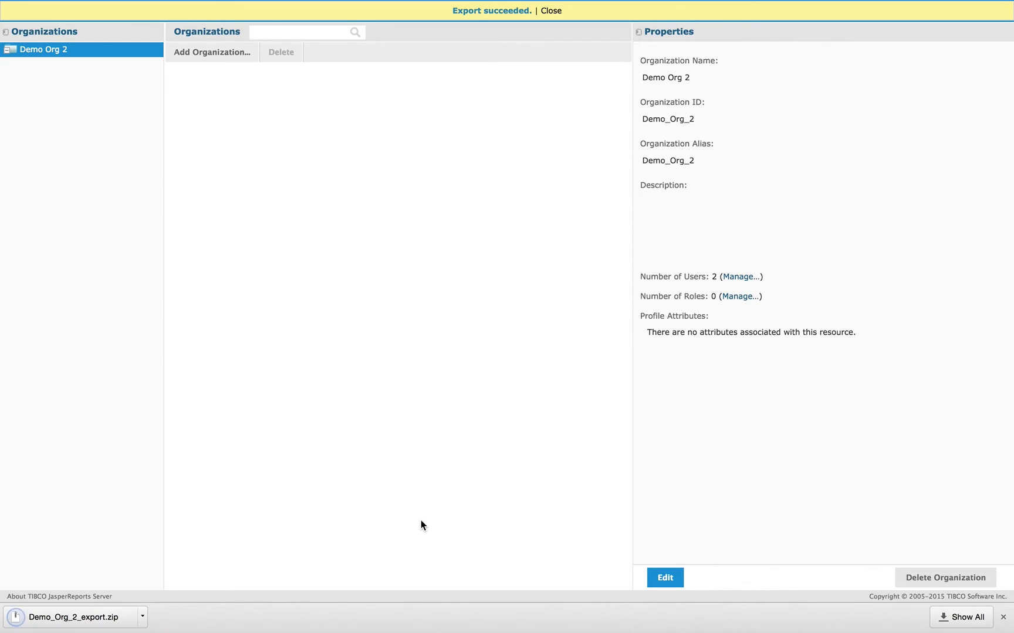
click(1003, 617)
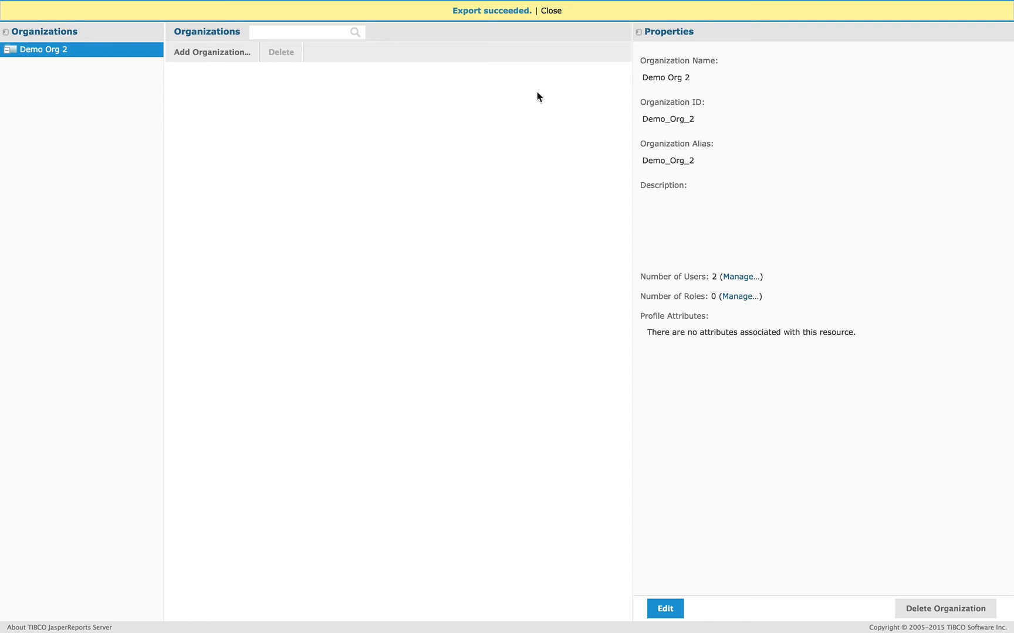
Step: Return to superuser, log in as Demo Org 1's jasperadmin, and browse its repository
click(545, 13)
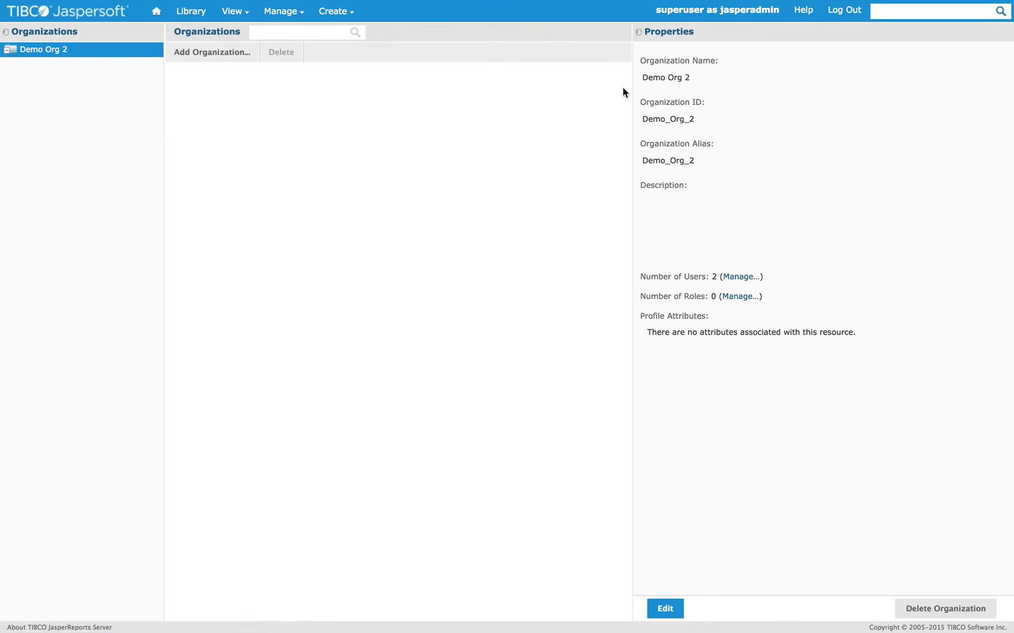
click(836, 10)
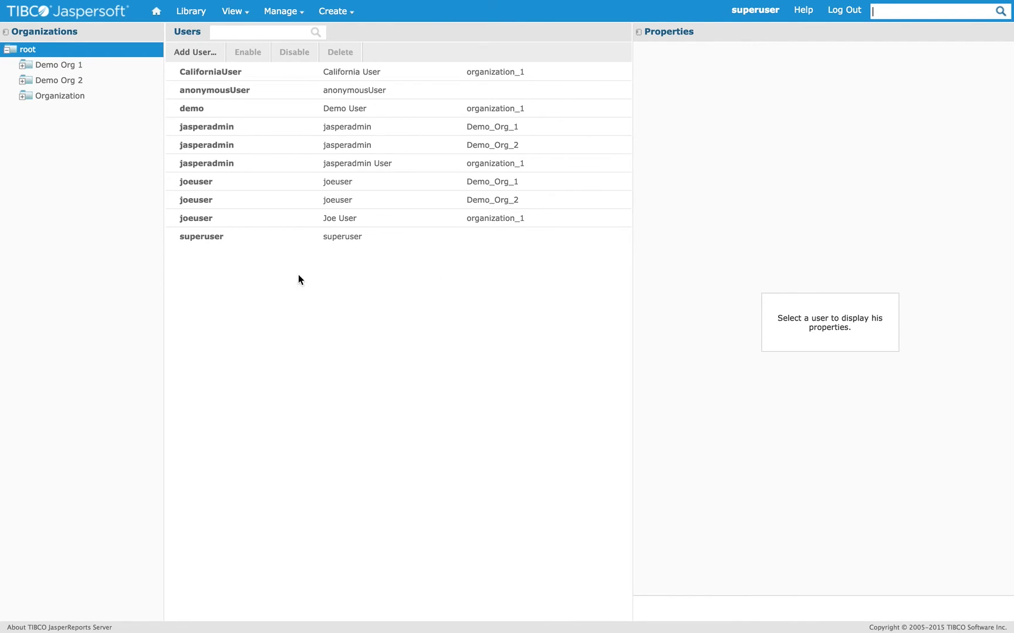
click(66, 66)
click(247, 75)
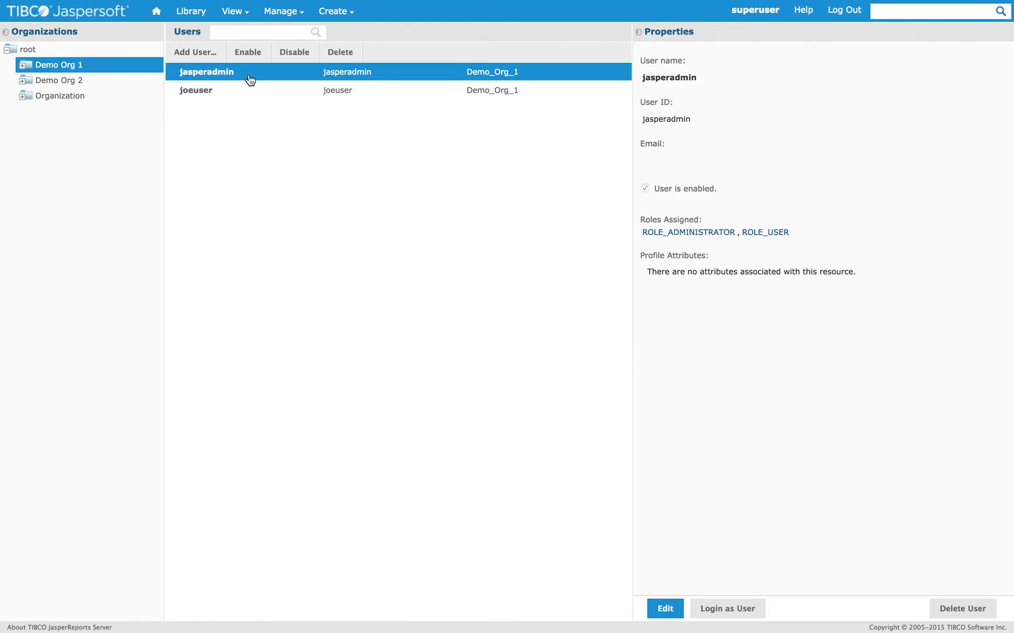
click(738, 608)
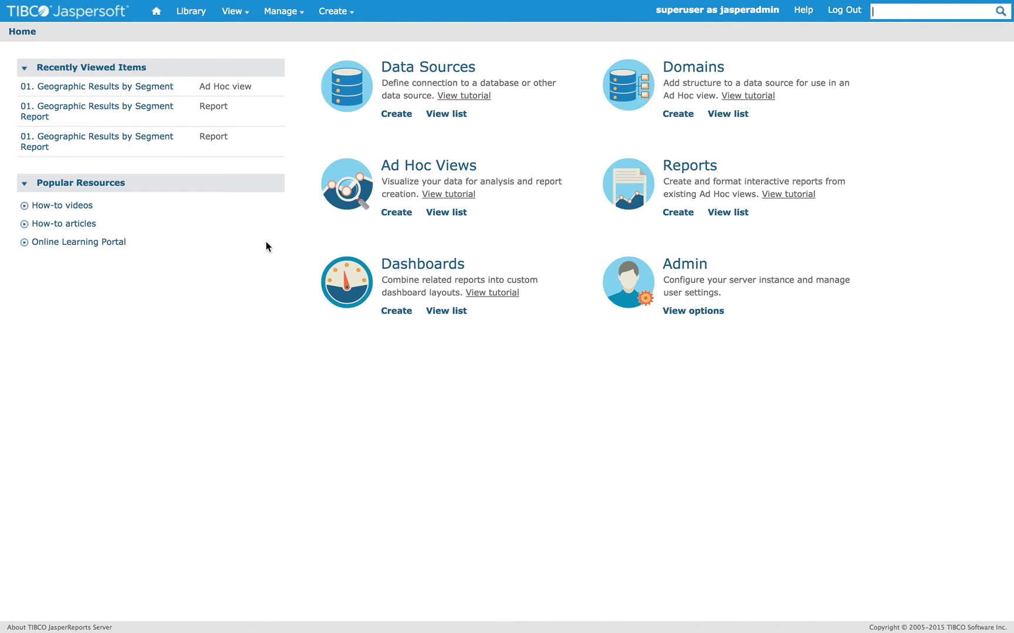
mouse_move(236, 17)
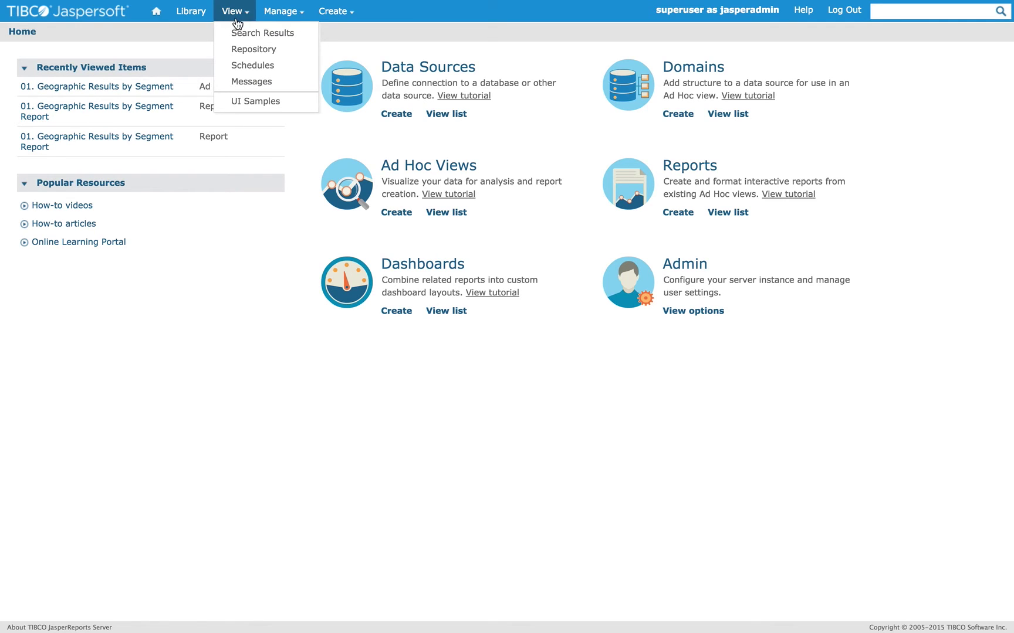
click(235, 48)
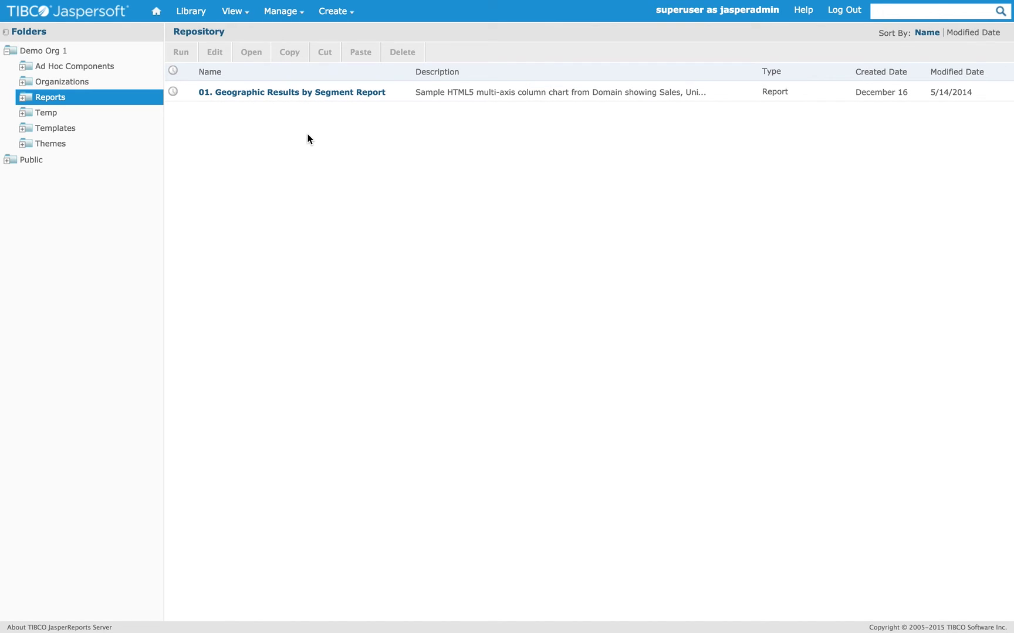
Step: Import Demo_Org_2_export.zip into Demo Org 1 from the Organizations list, reaching the name-conflict notice
click(290, 35)
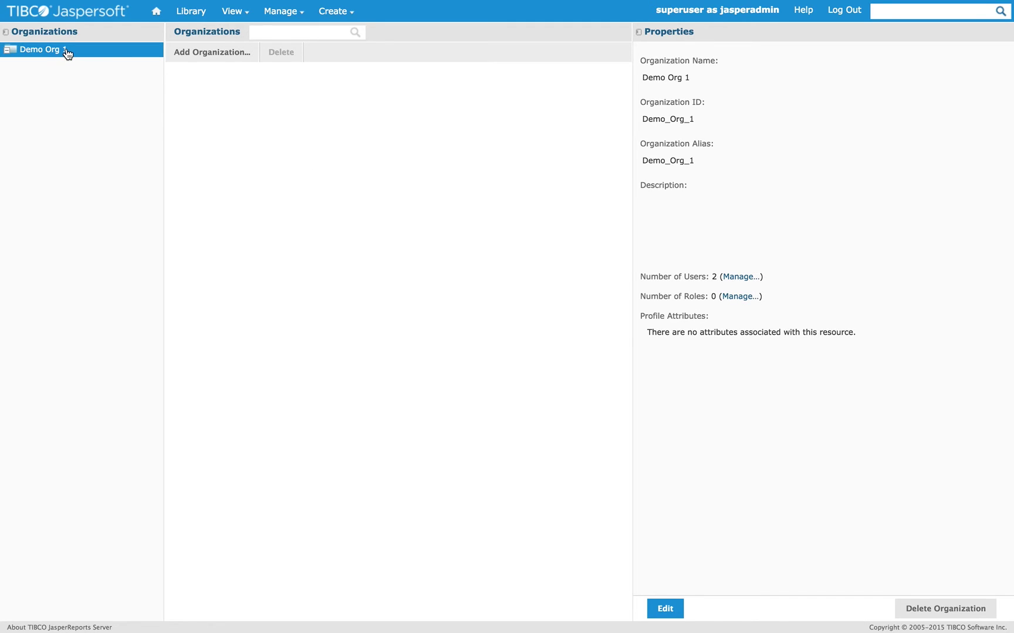
right_click(66, 51)
click(92, 76)
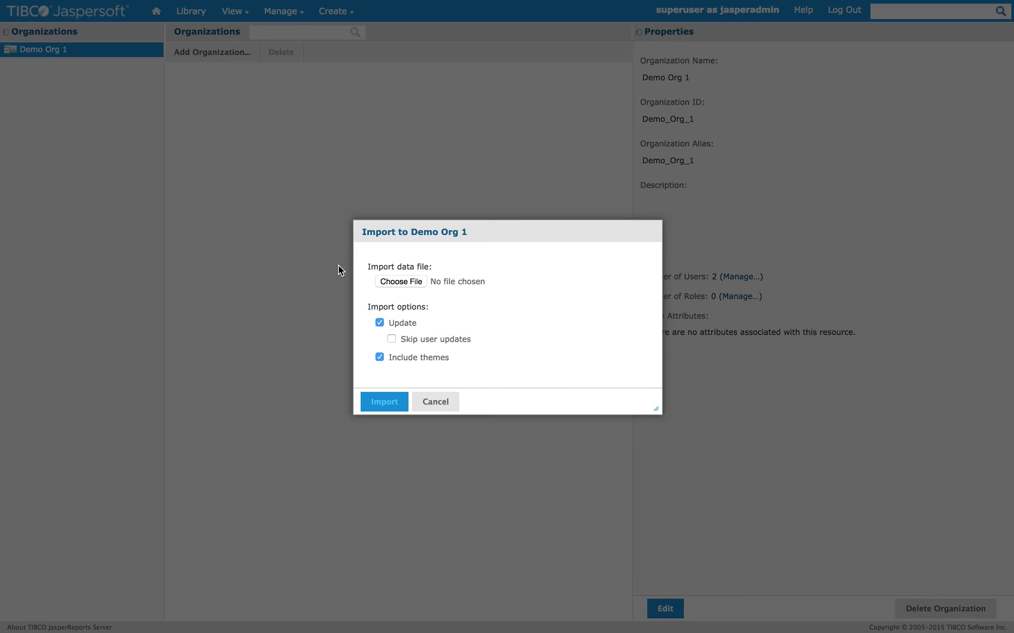
click(401, 282)
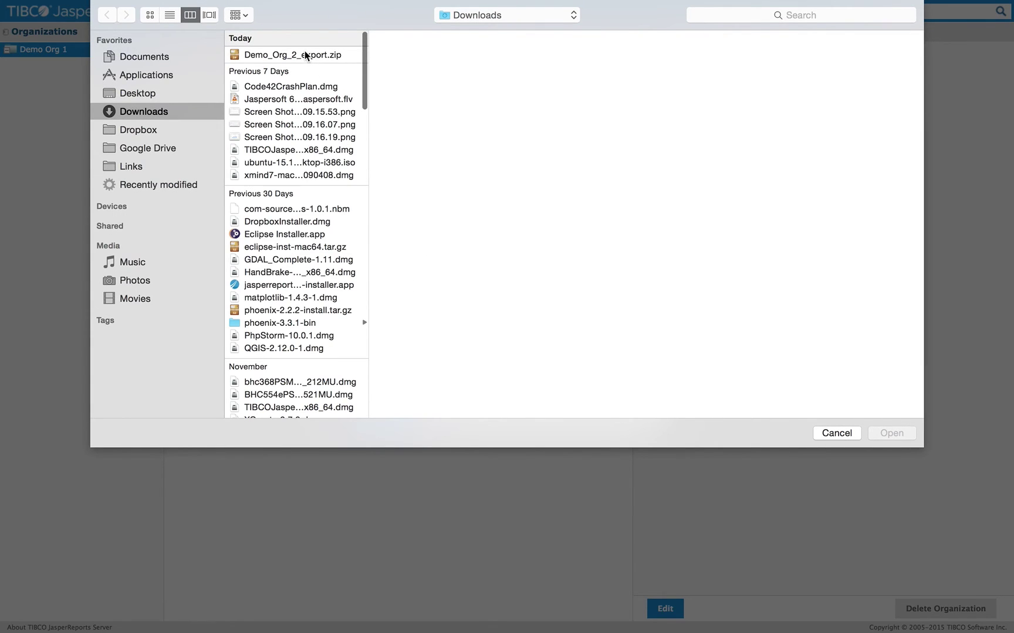
double_click(304, 53)
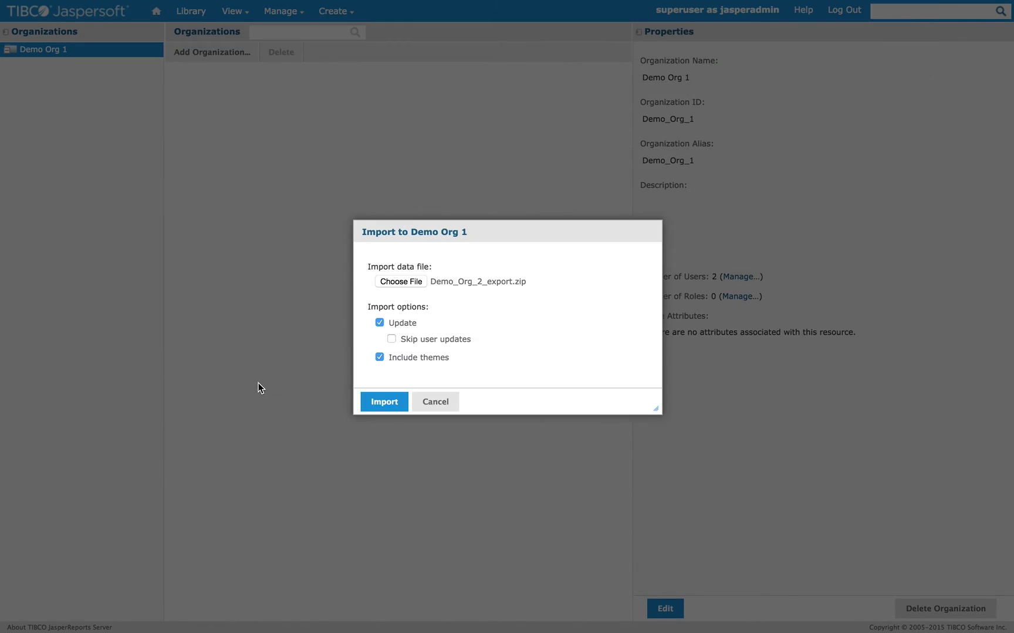
click(386, 404)
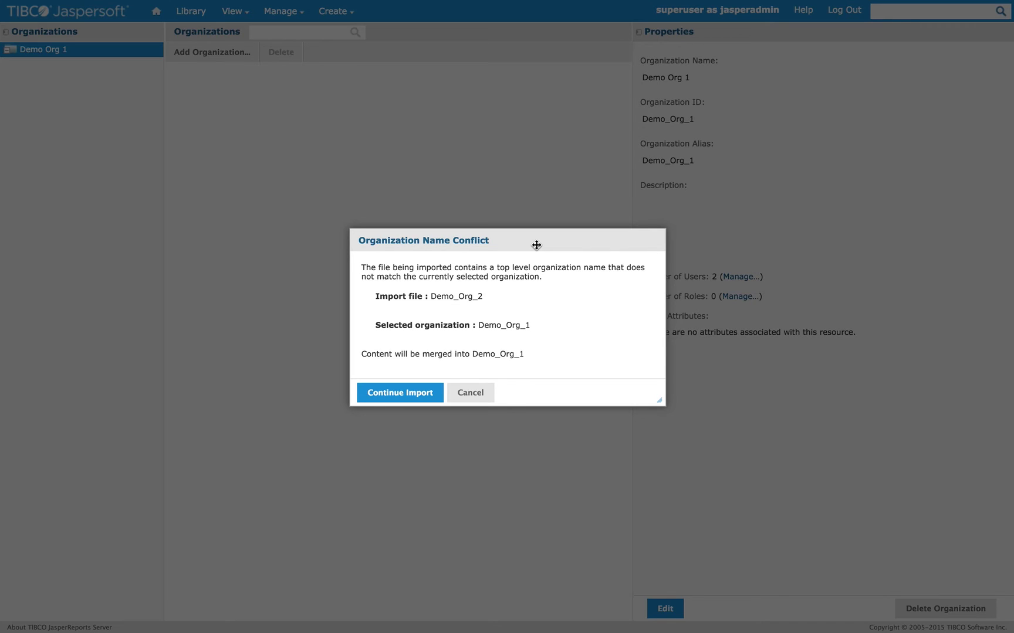
drag(536, 246, 488, 219)
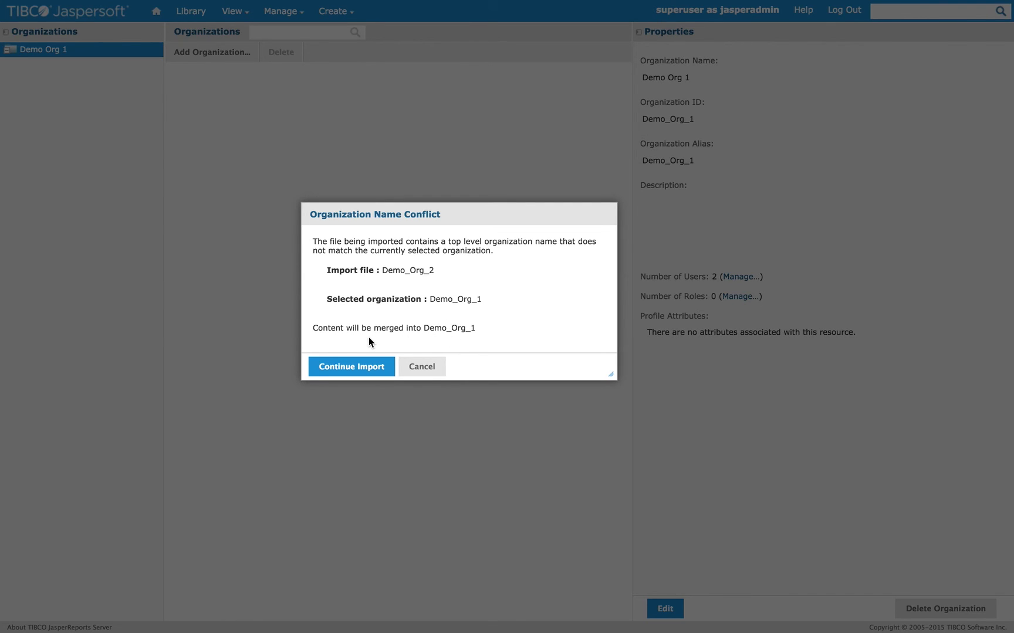
Step: Continue the import, merging into Demo_Org_1, and close the access-denied warnings dialog
click(346, 368)
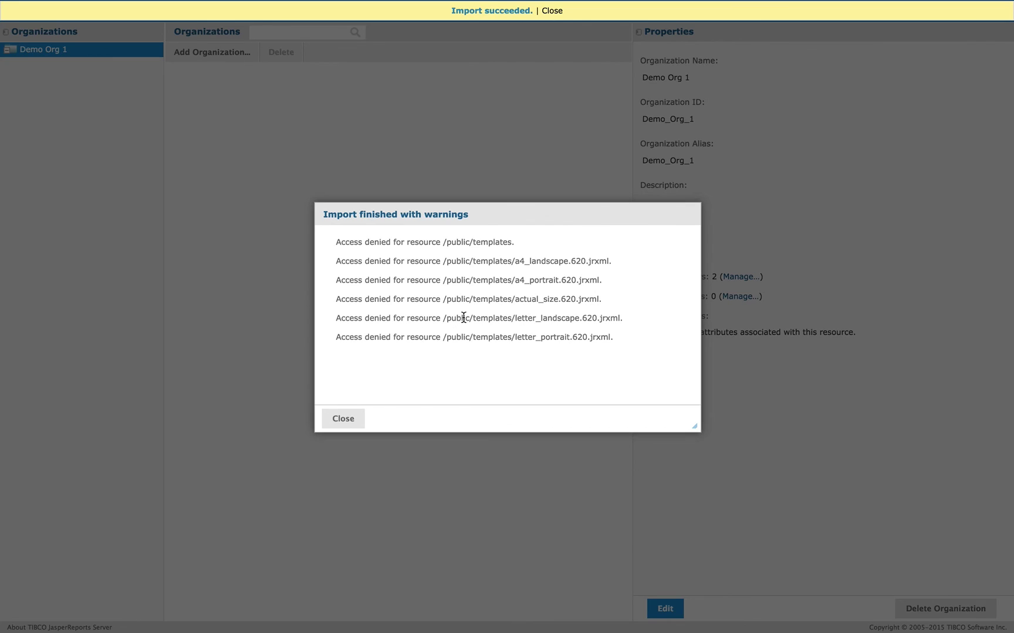
drag(492, 214, 449, 208)
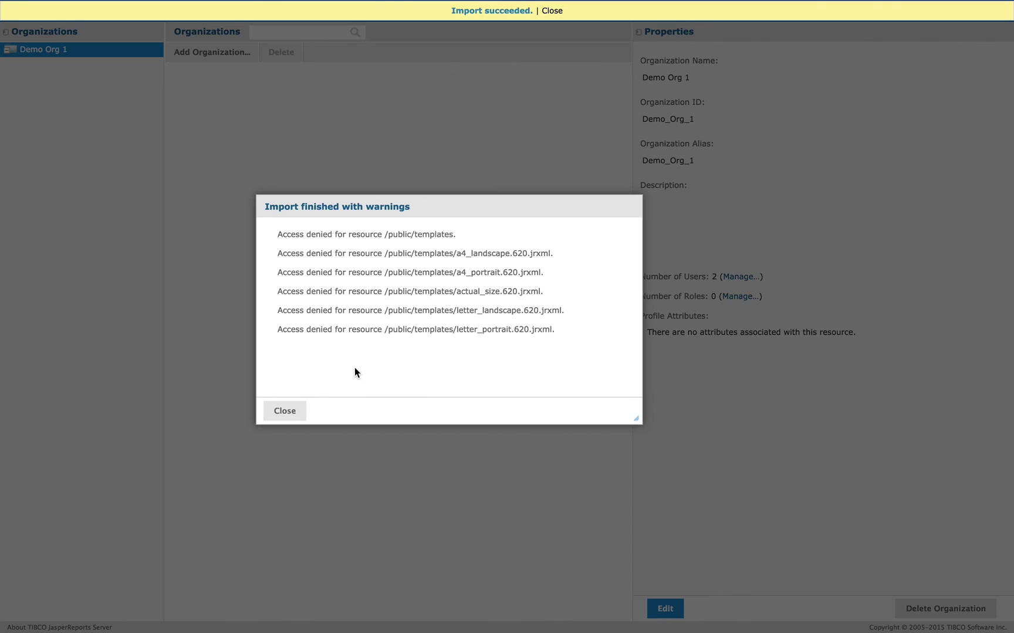
click(285, 414)
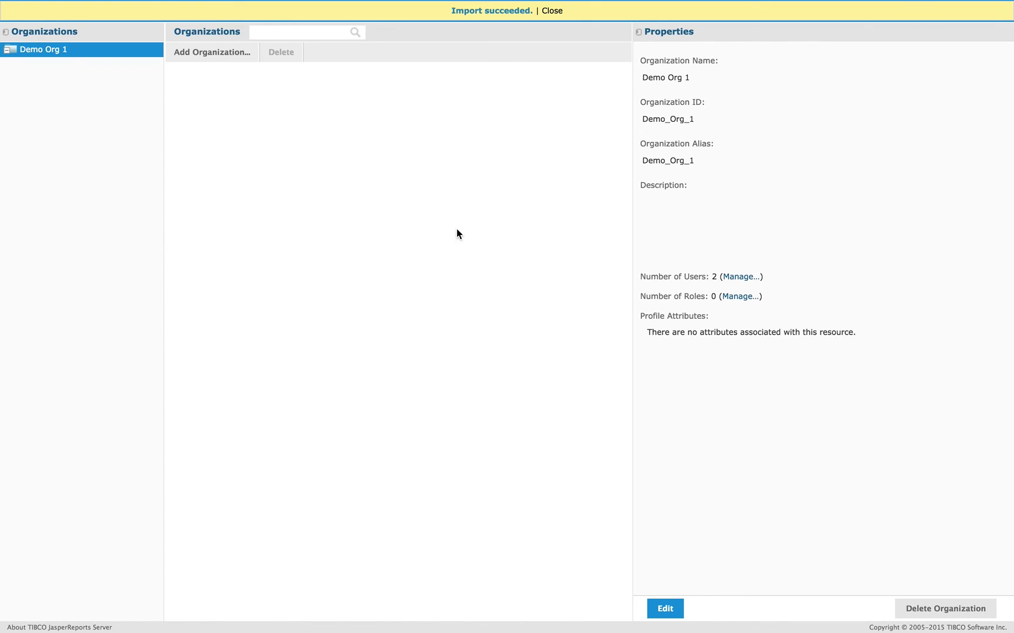
Step: Dismiss the success banner and run 02. Sales Mix by Demographic Report from Demo Org 1's Reports folder
click(547, 19)
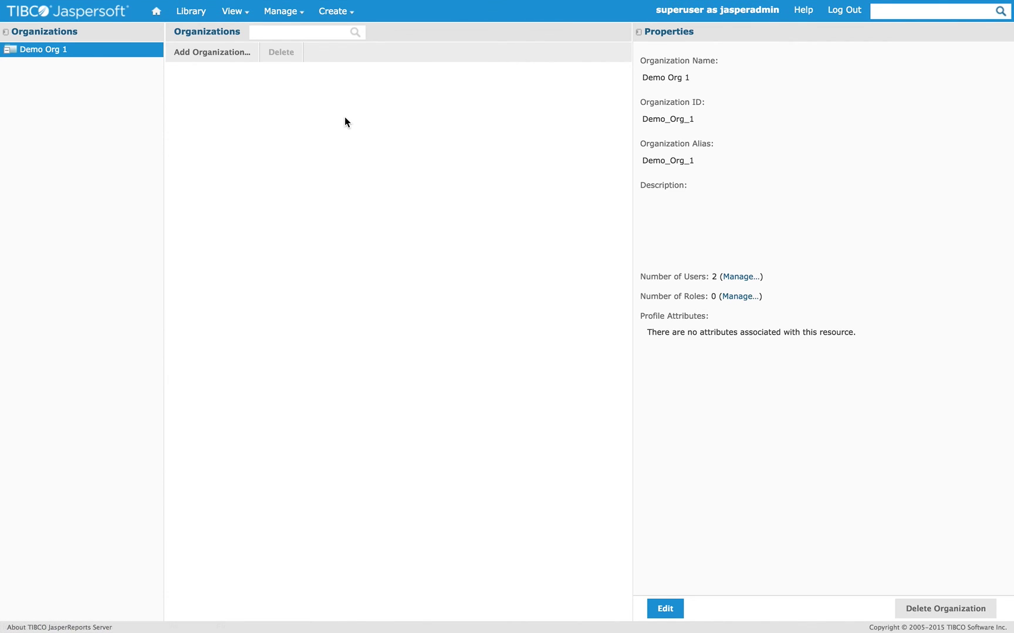
mouse_move(235, 24)
click(242, 49)
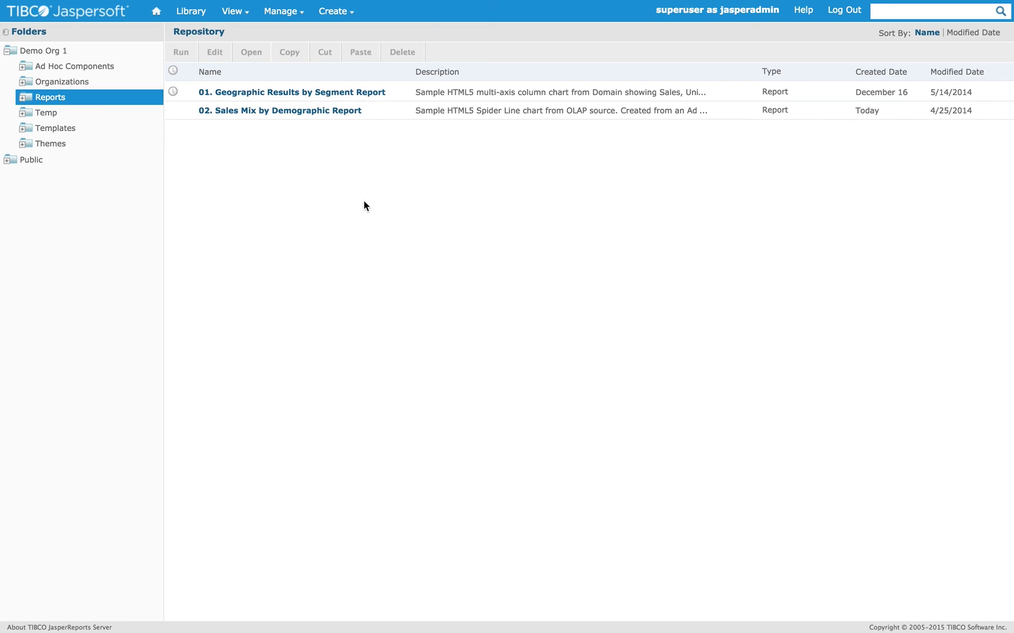
click(386, 112)
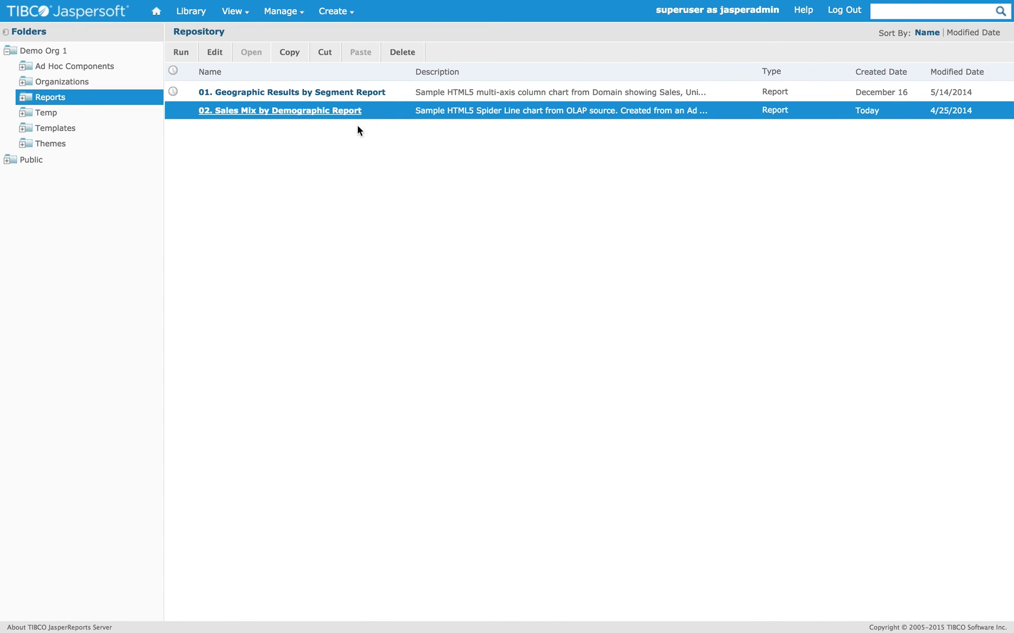
click(279, 112)
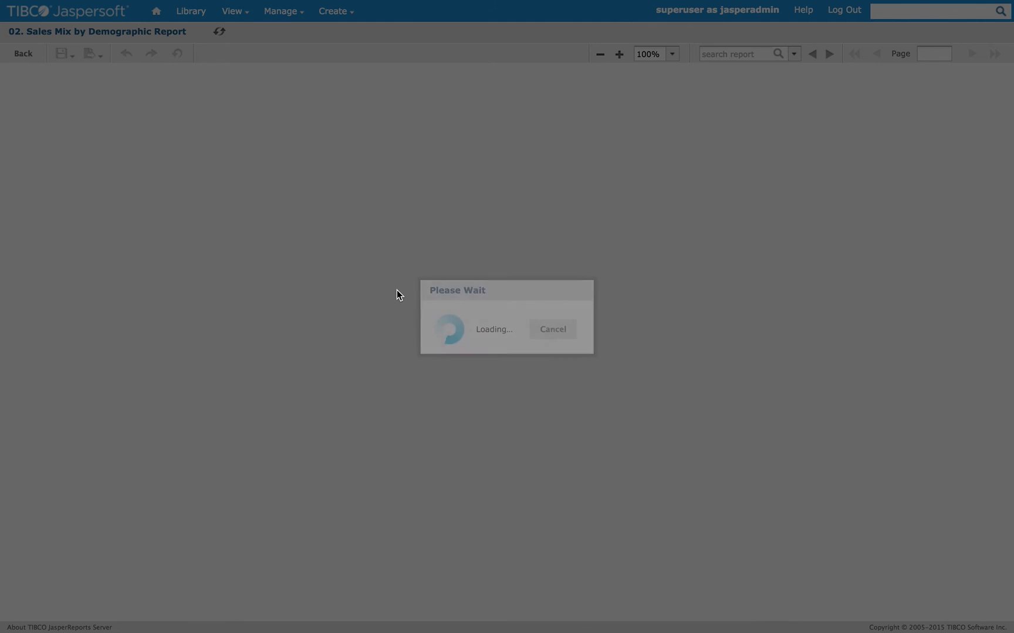